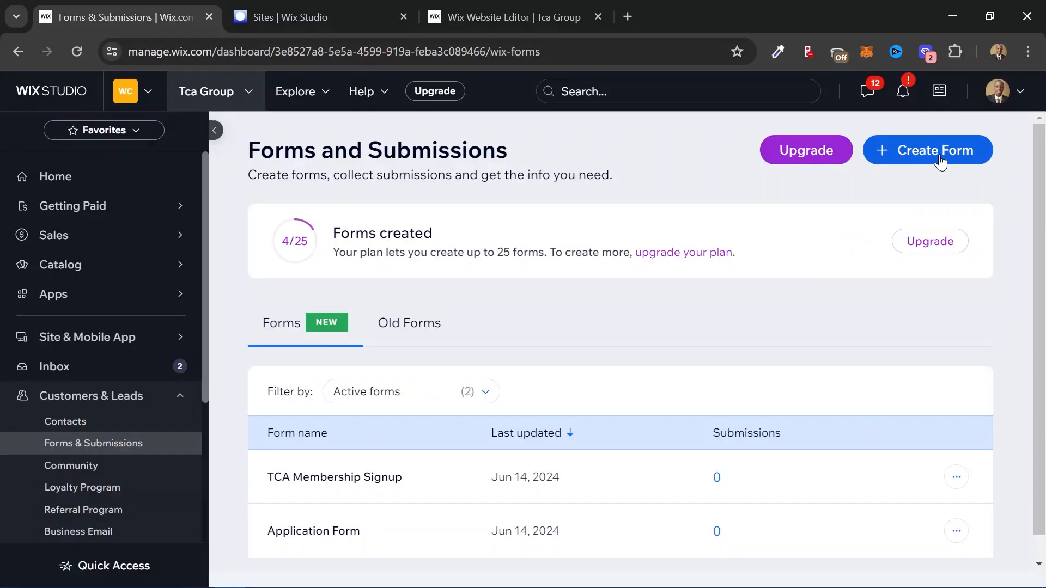
- Start a new blank form, return to the forms list without saving it, and open the Application Form for editing
click(940, 158)
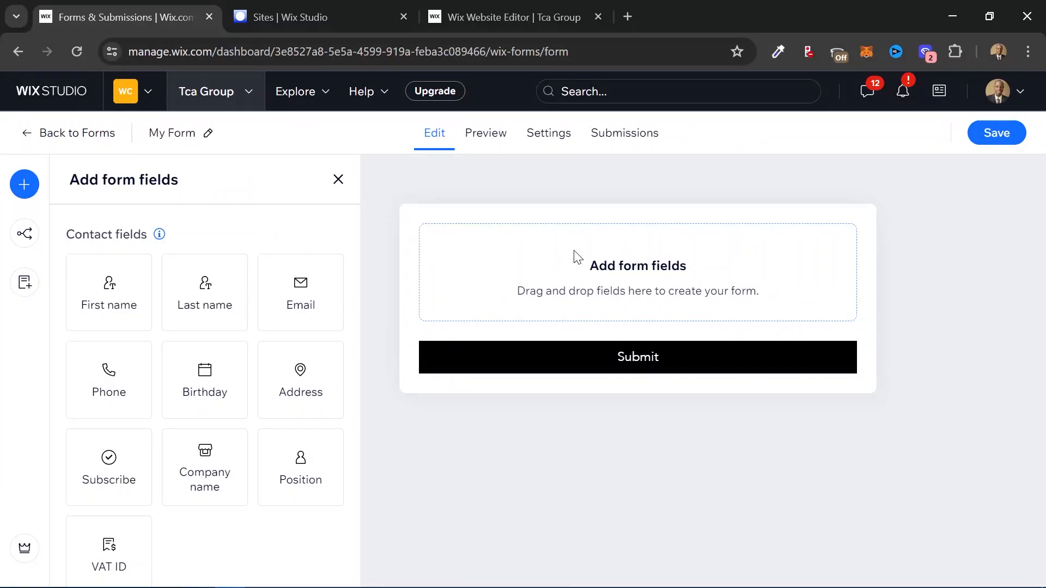
click(38, 136)
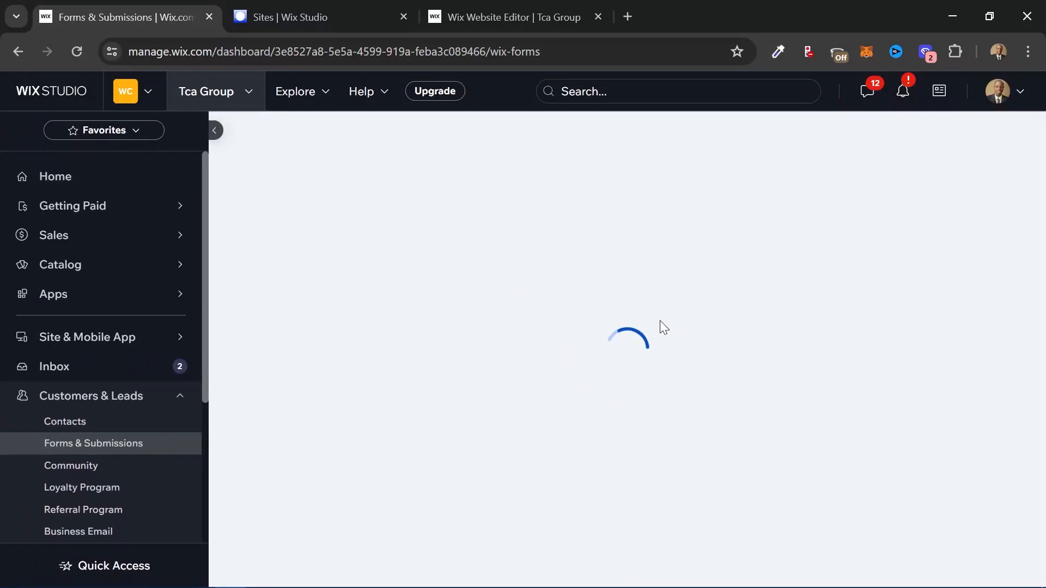
scroll(724, 409, down, 1)
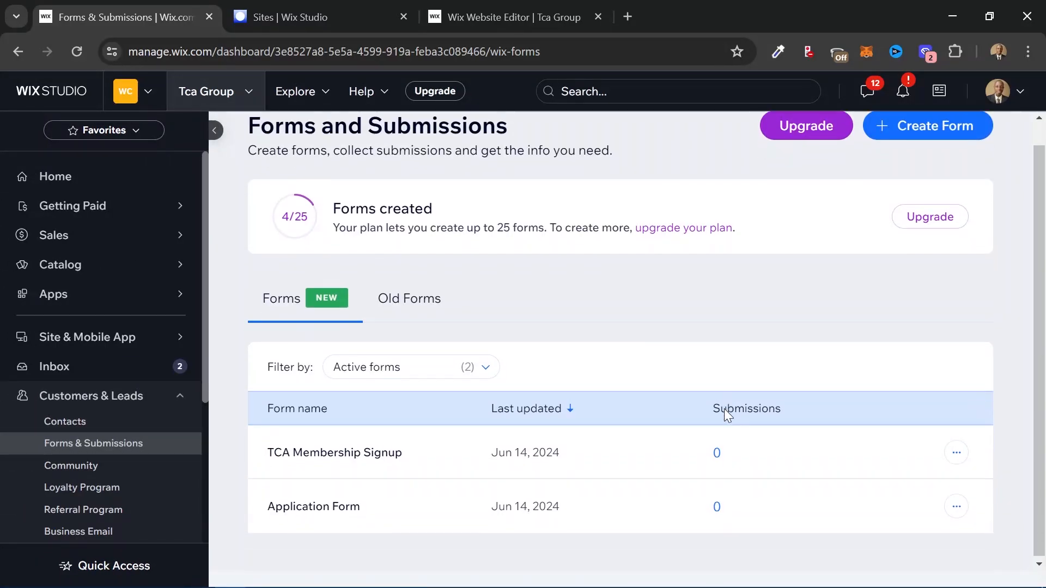
mouse_move(741, 513)
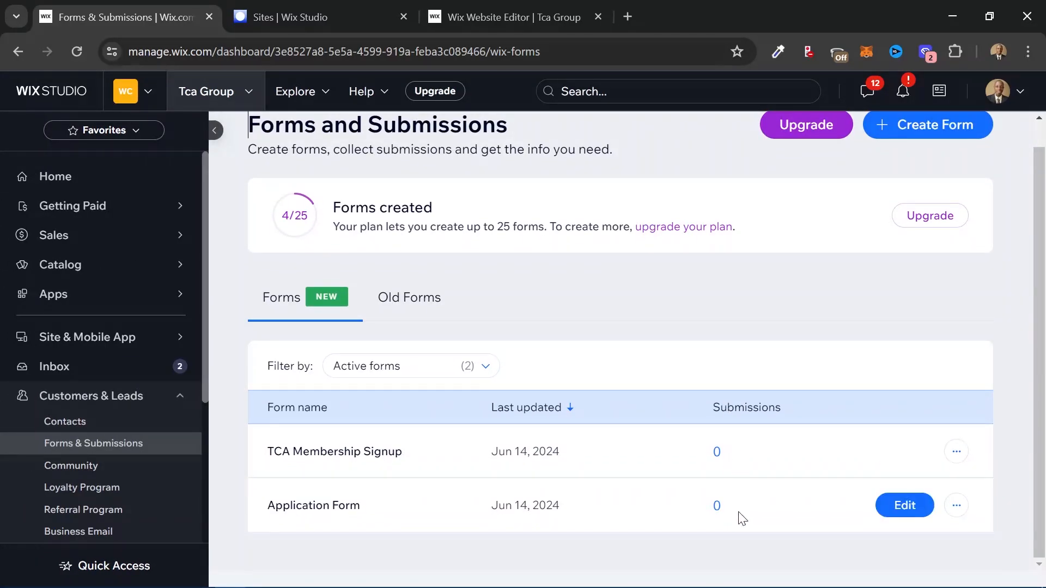
click(919, 507)
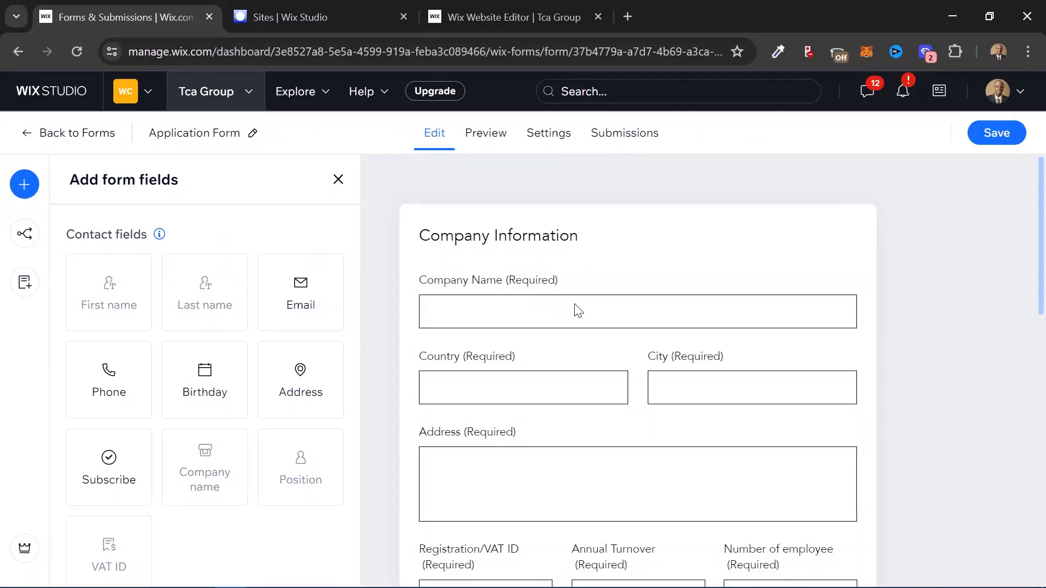
- Review the form's fields from the Company Information section down to the Contact Details section
scroll(548, 288, down, 6)
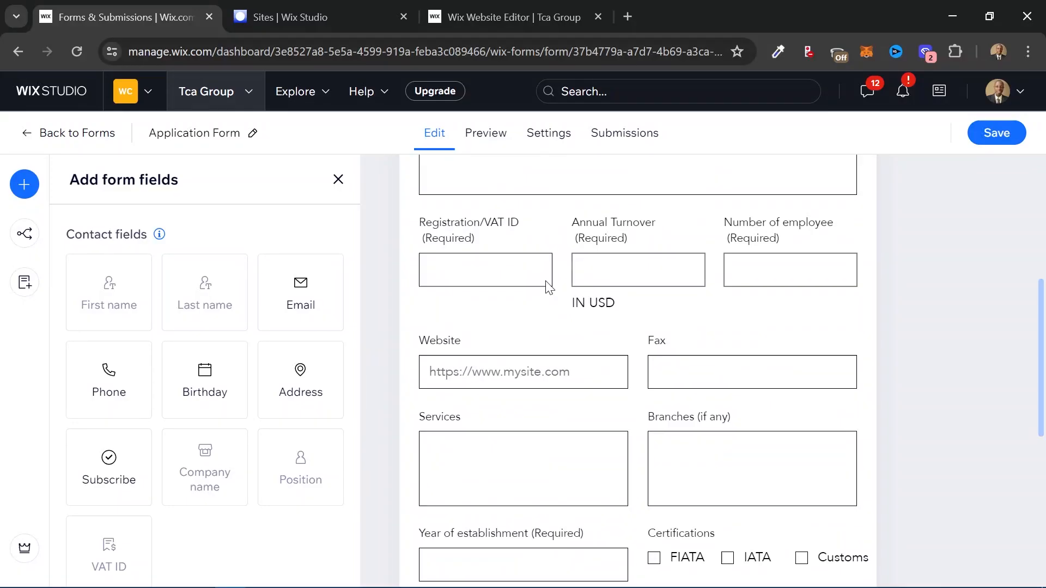
scroll(547, 287, down, 5)
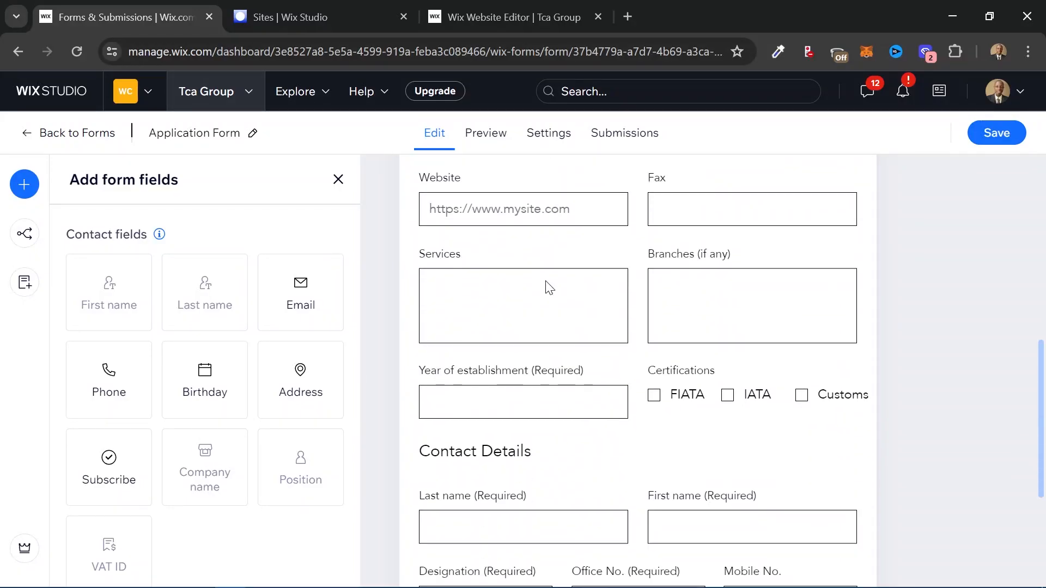
scroll(548, 287, up, 2)
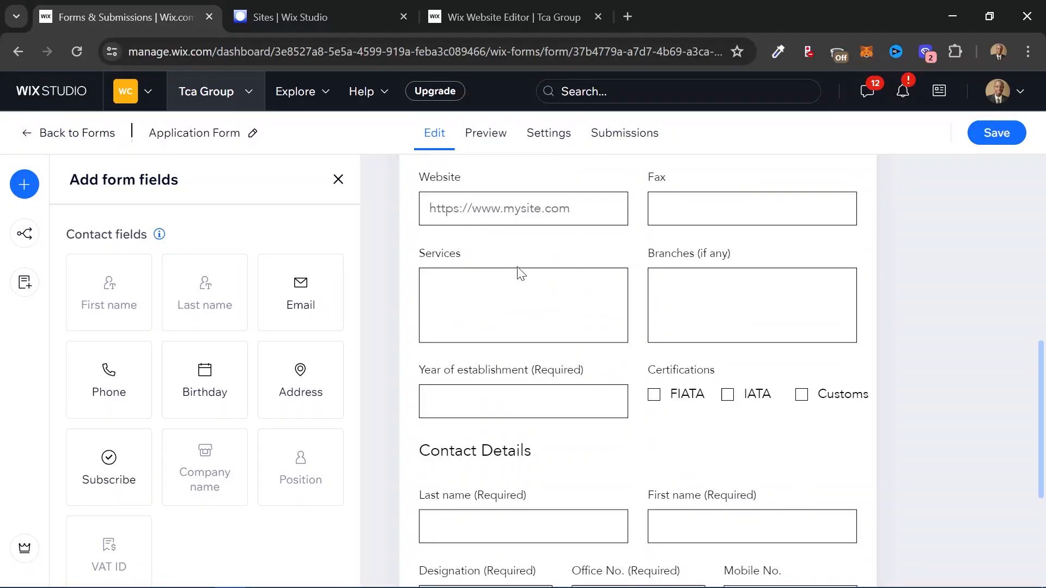
scroll(616, 389, up, 8)
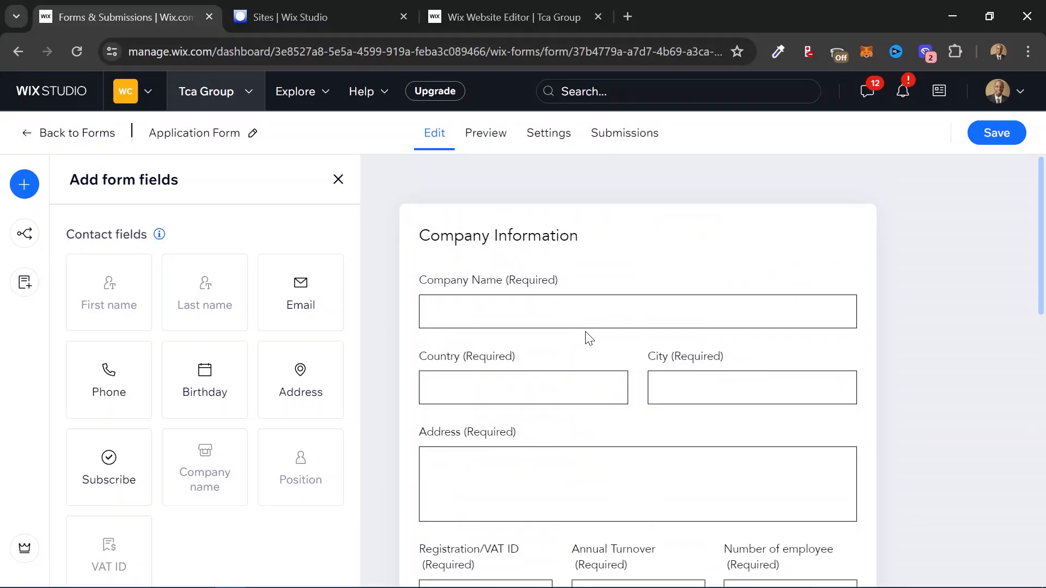
scroll(556, 308, down, 2)
scroll(544, 303, up, 2)
scroll(532, 306, down, 2)
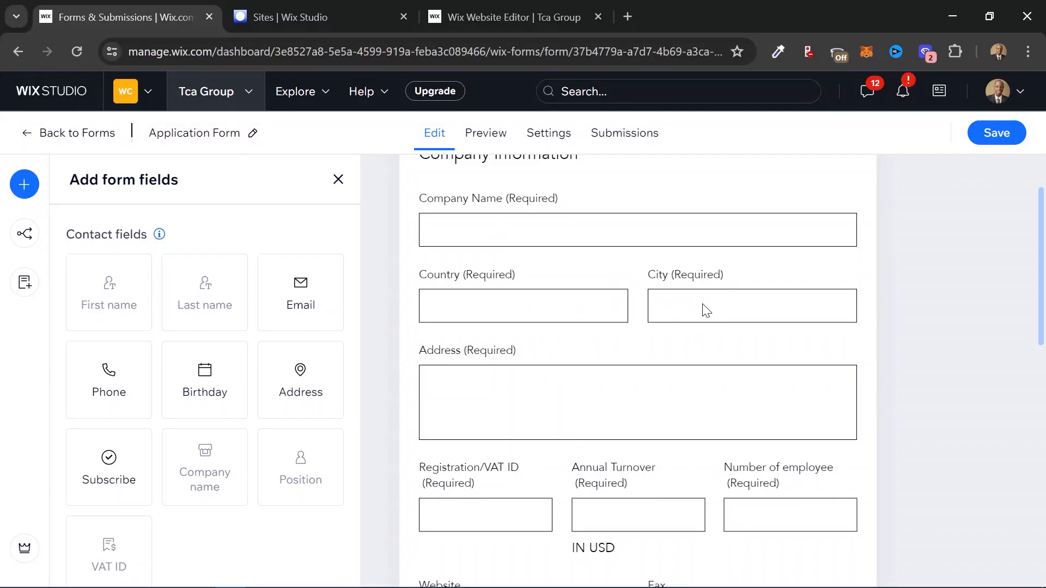
scroll(707, 310, down, 3)
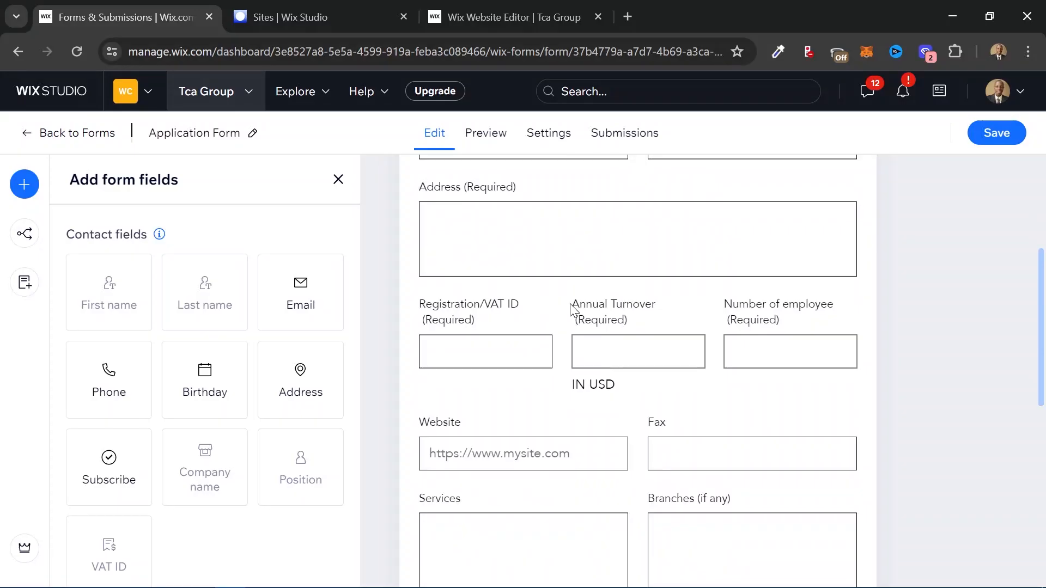
scroll(551, 315, down, 2)
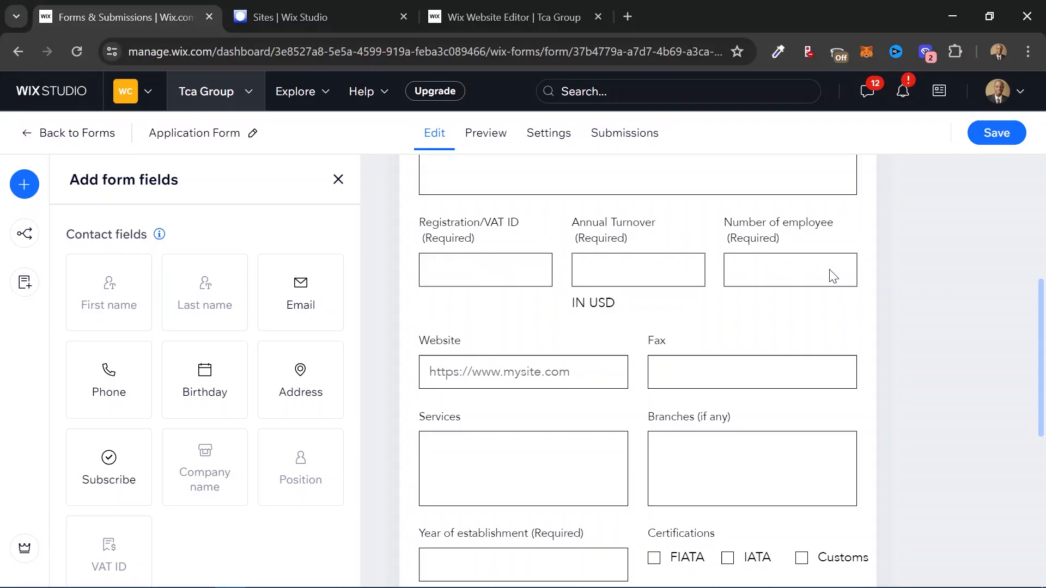
scroll(834, 277, down, 2)
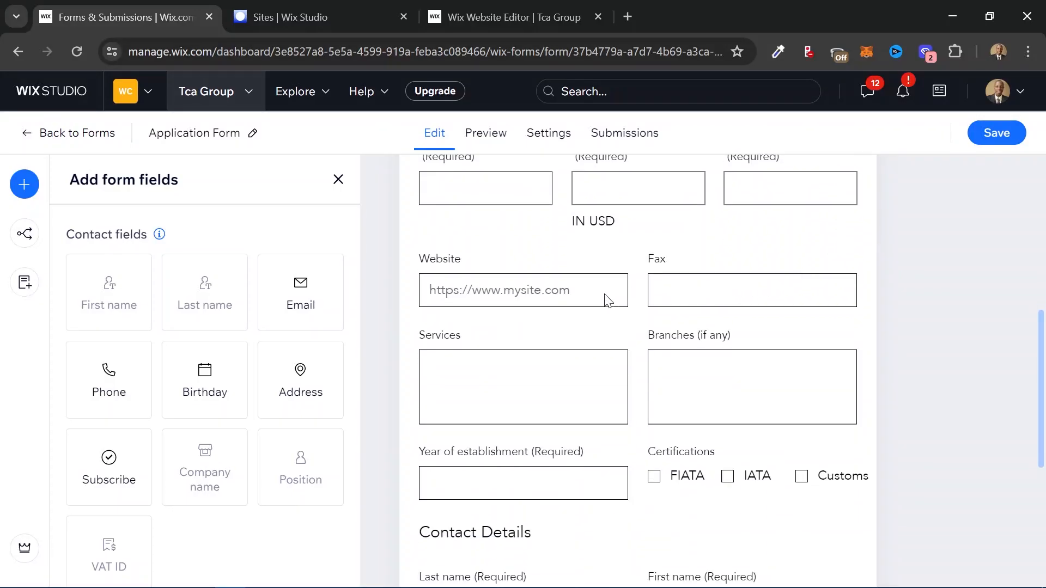
scroll(608, 300, down, 2)
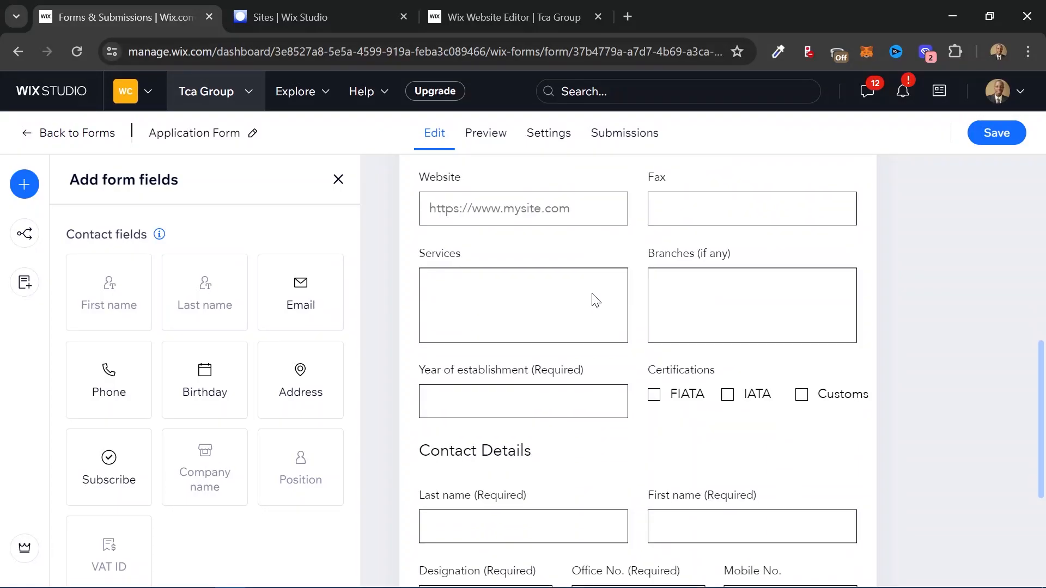
scroll(593, 299, down, 2)
scroll(583, 305, up, 2)
- Add an Email contact field directly below the Services field and open its field title for editing
click(579, 309)
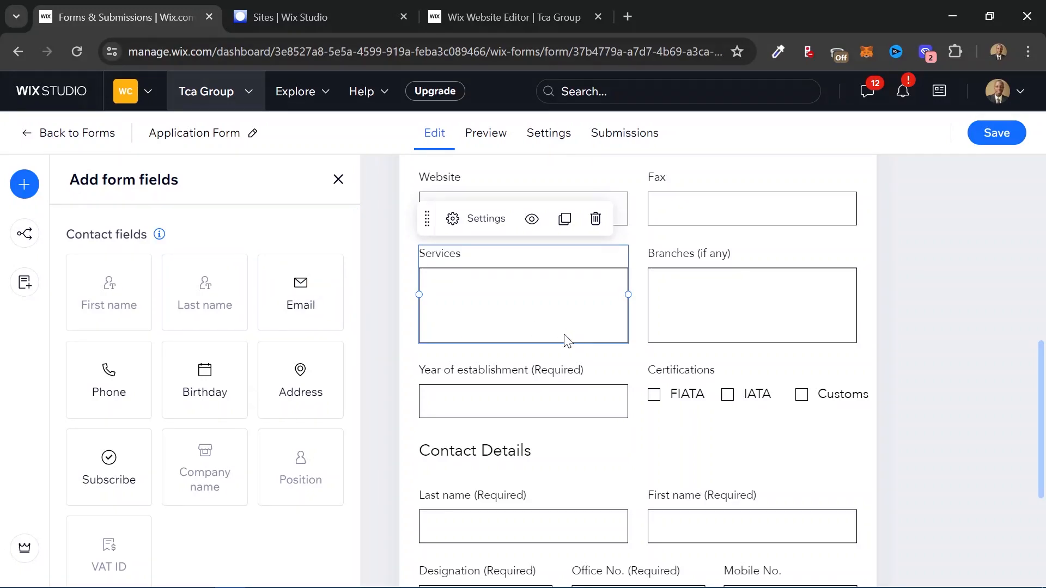
click(292, 301)
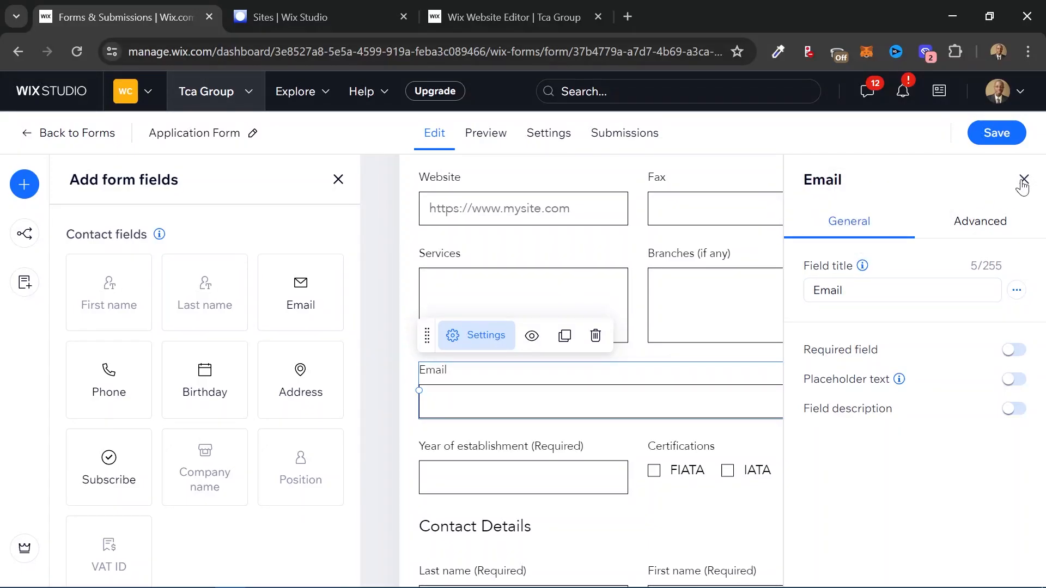
click(846, 293)
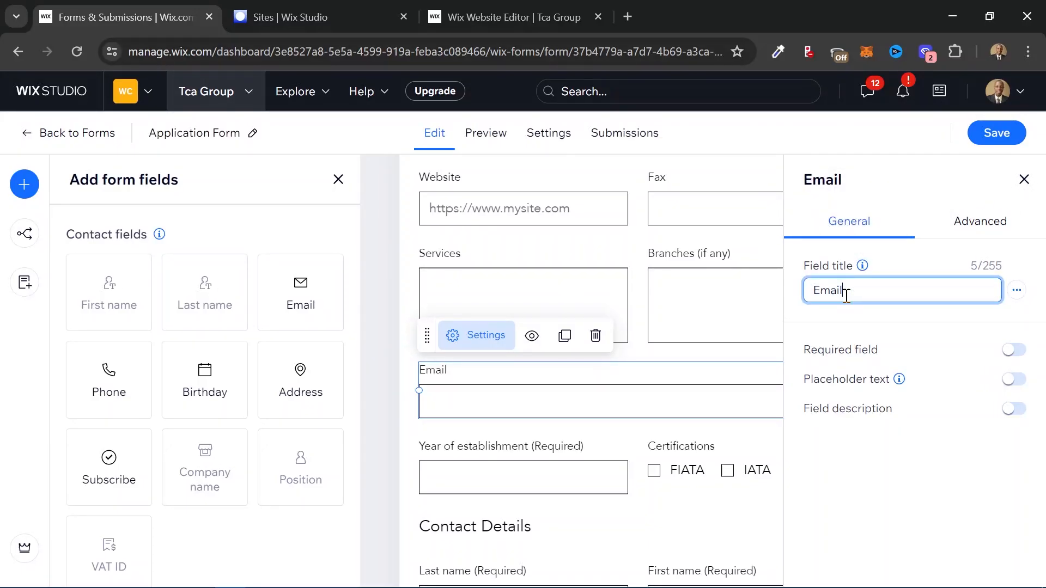
double_click(845, 294)
click(846, 290)
- Try the placeholder text and field description options on the new Email field, switch both off, and close its settings
click(1014, 380)
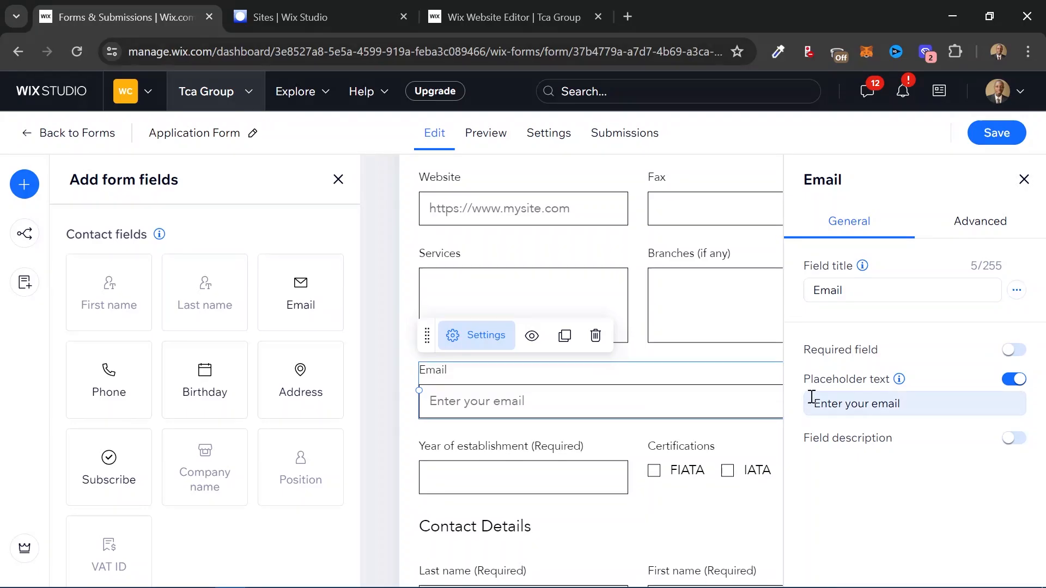
click(1019, 384)
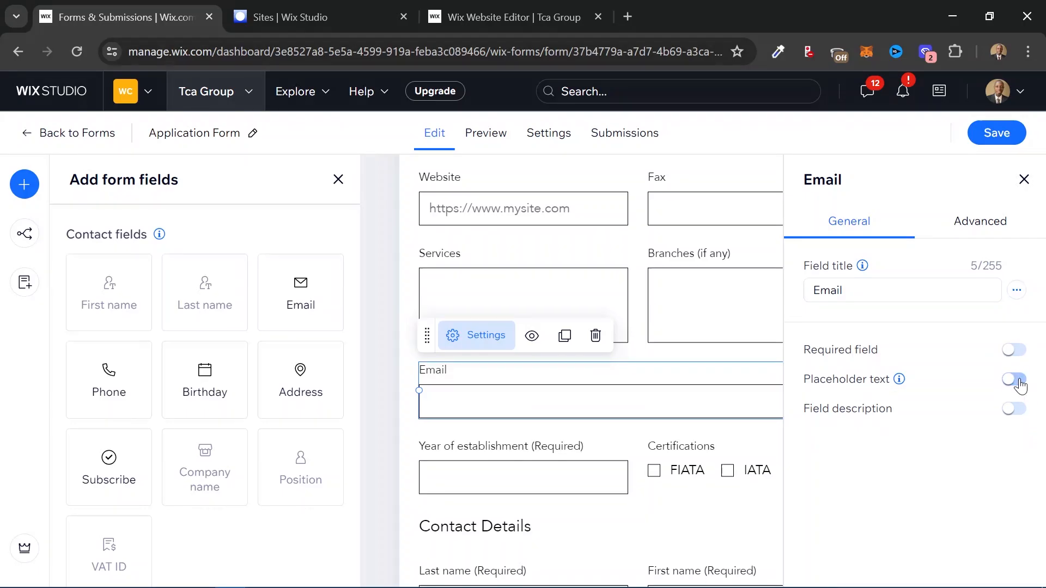
click(1013, 411)
click(1013, 411)
click(553, 443)
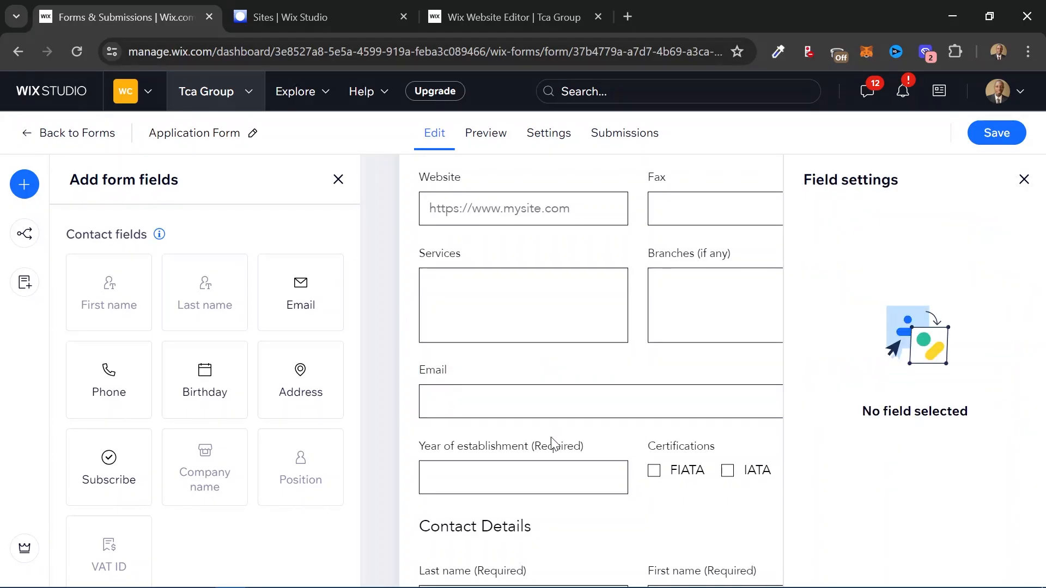
click(1025, 179)
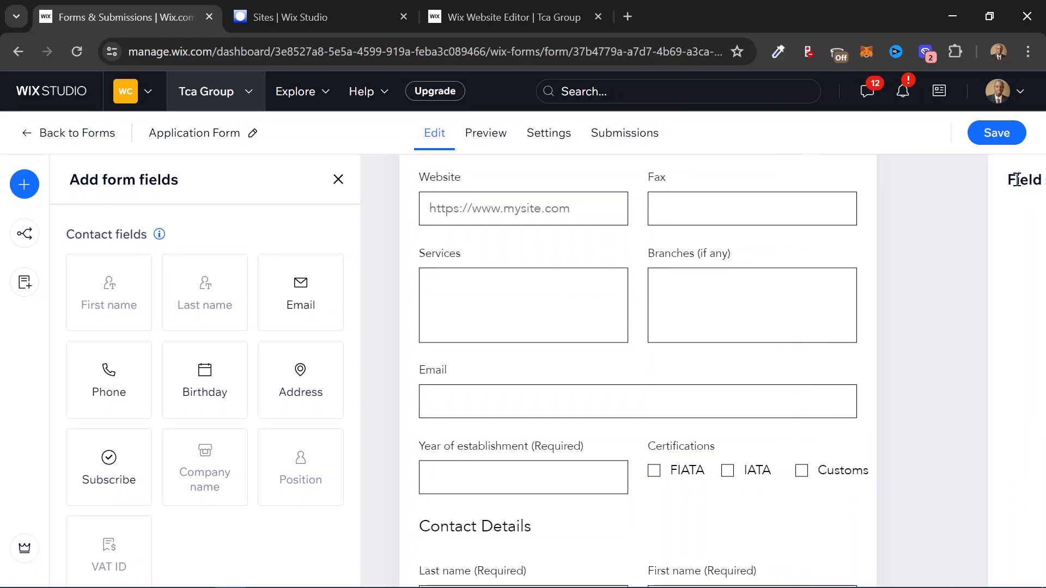
- Examine the Year of establishment, Certifications and Contact Details fields, from Last name through the required Email field
scroll(610, 348, down, 4)
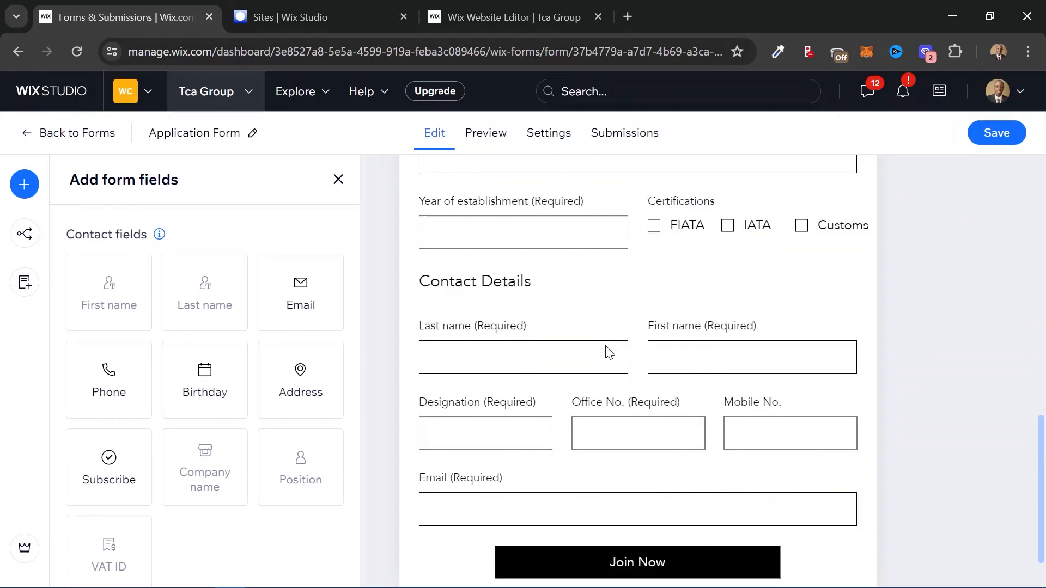
click(609, 246)
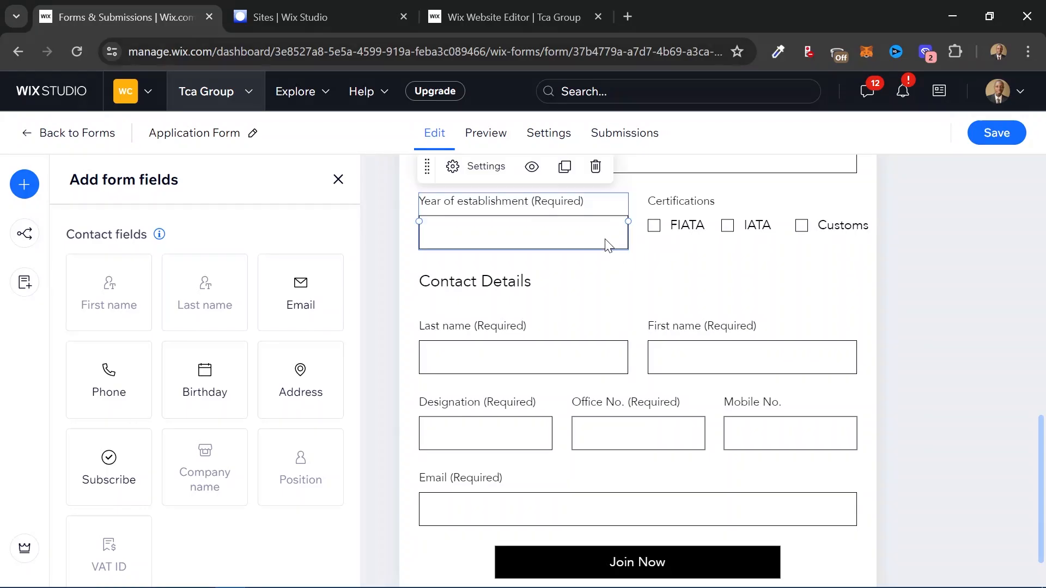
click(708, 231)
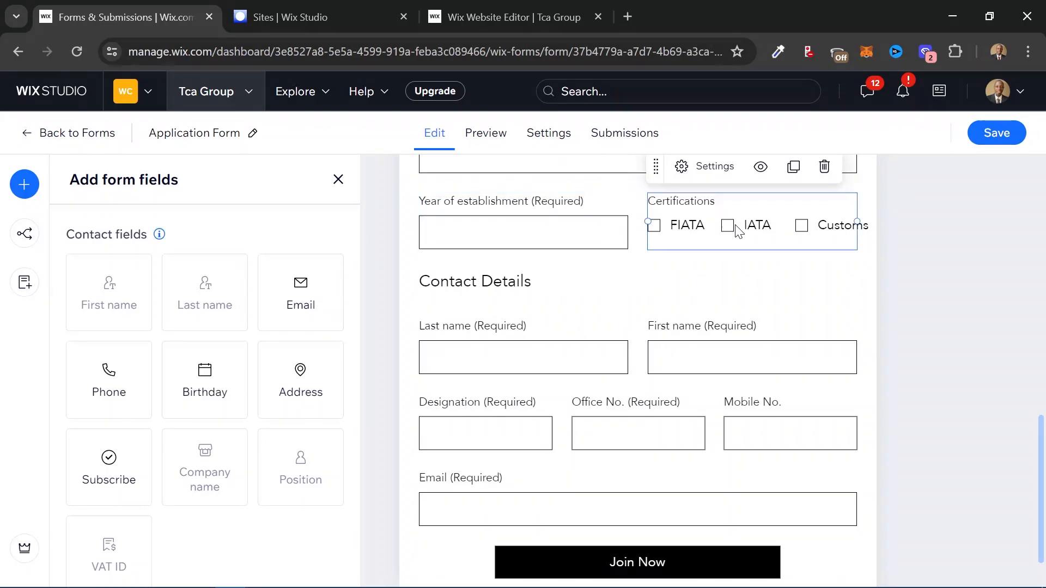
click(871, 221)
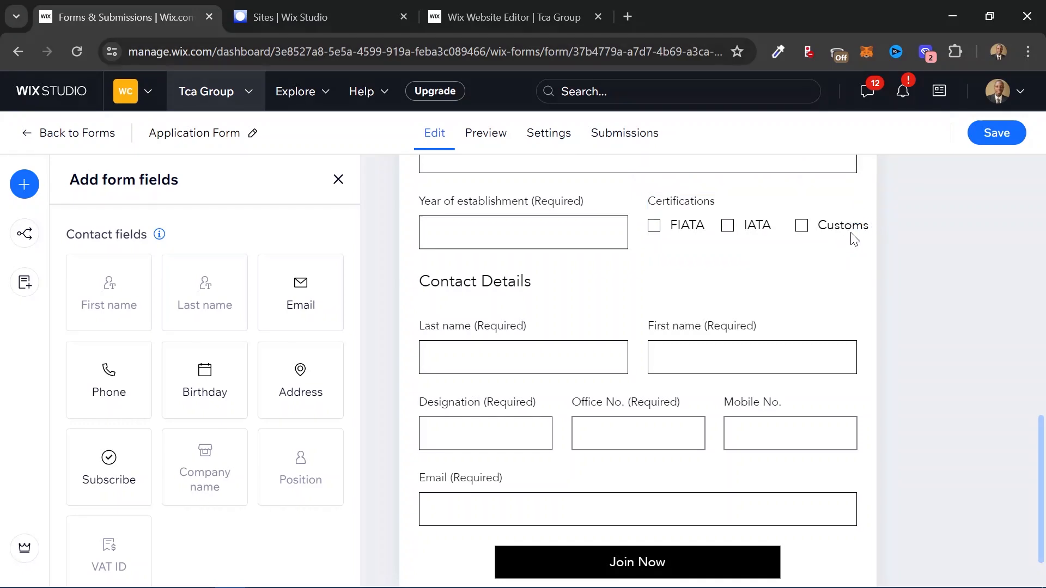
click(519, 341)
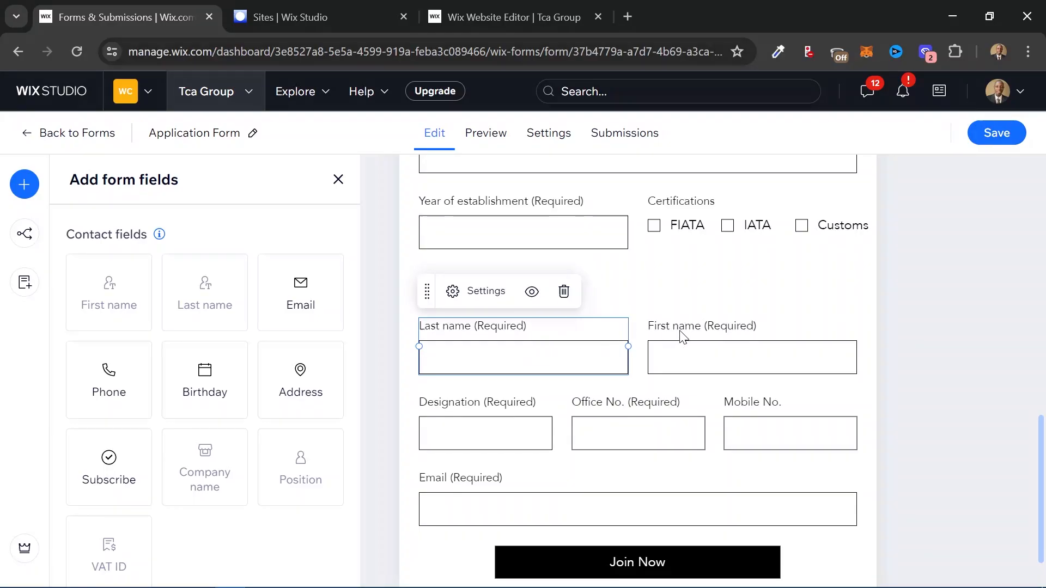
scroll(695, 335, down, 1)
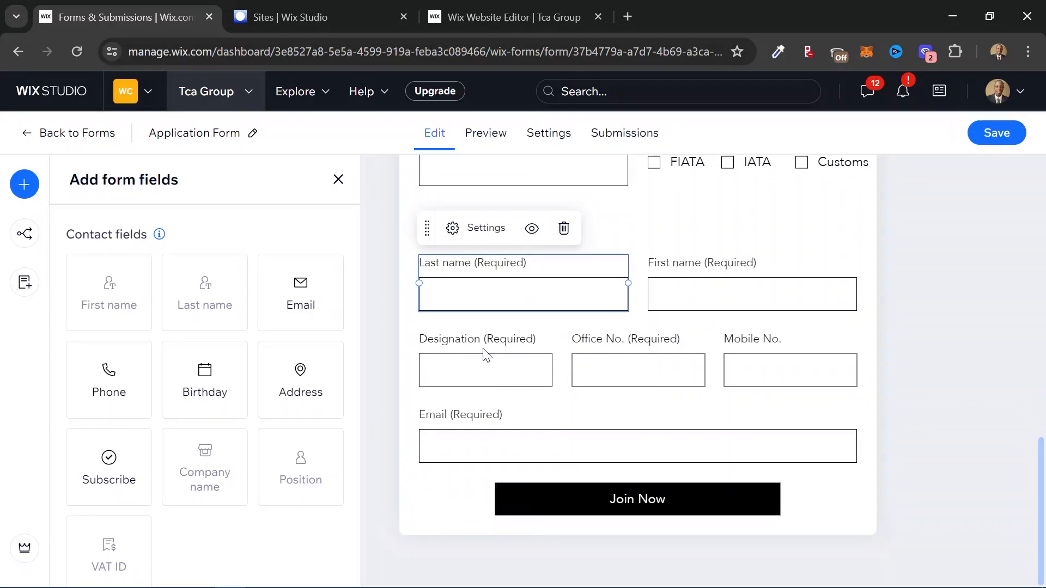
click(612, 352)
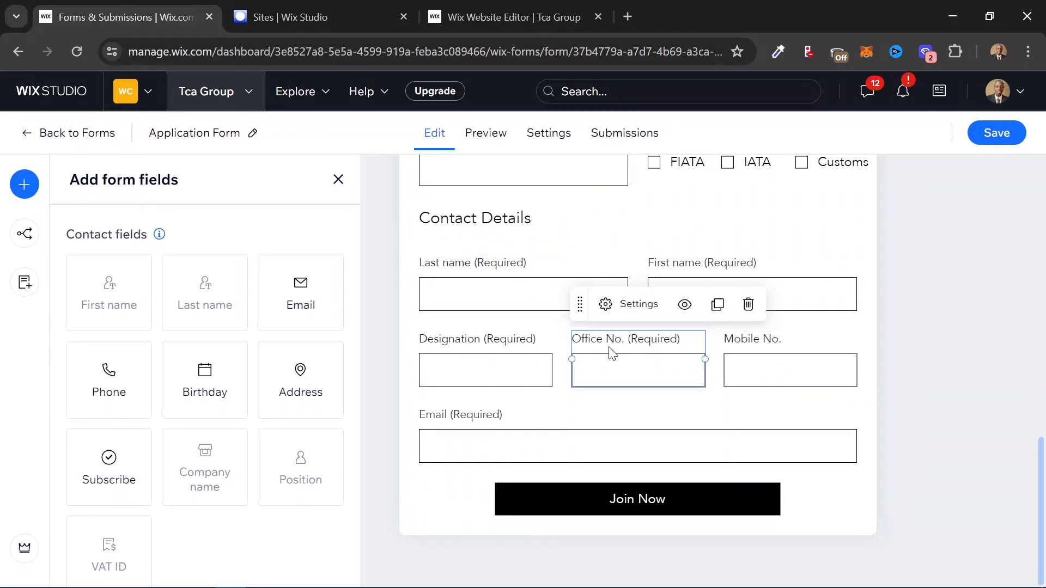
click(495, 359)
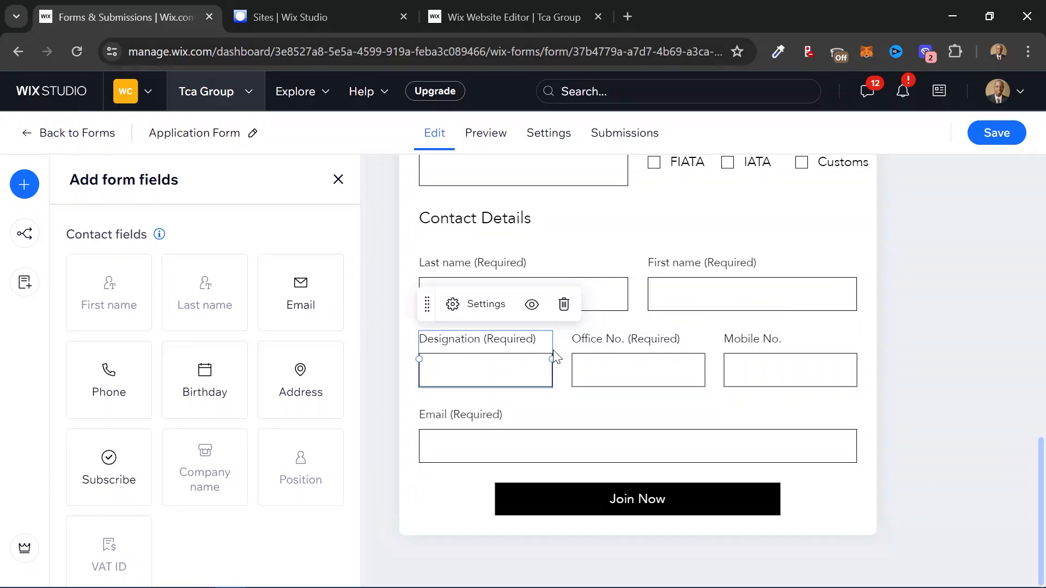
click(647, 353)
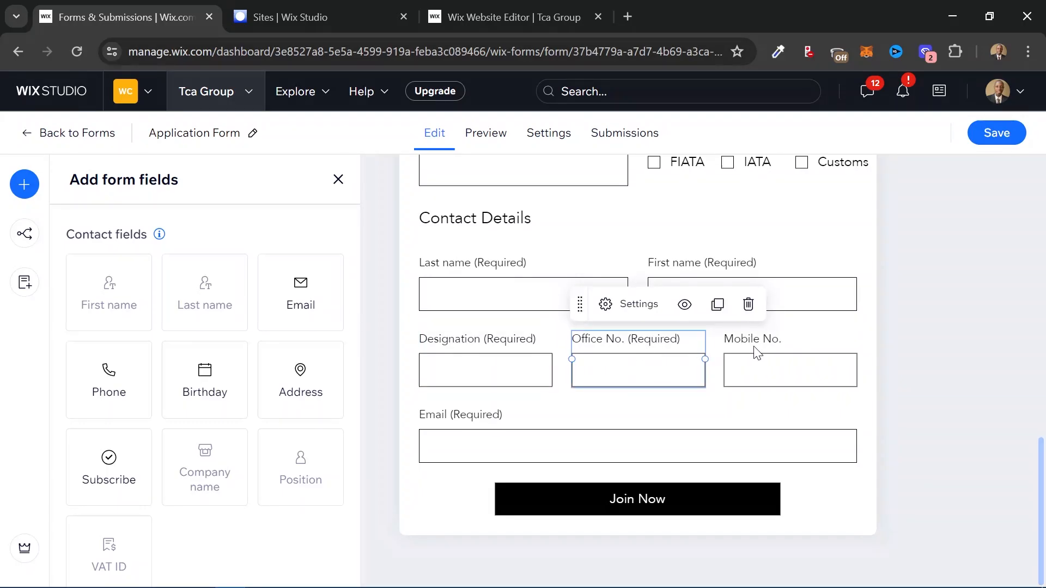
click(756, 350)
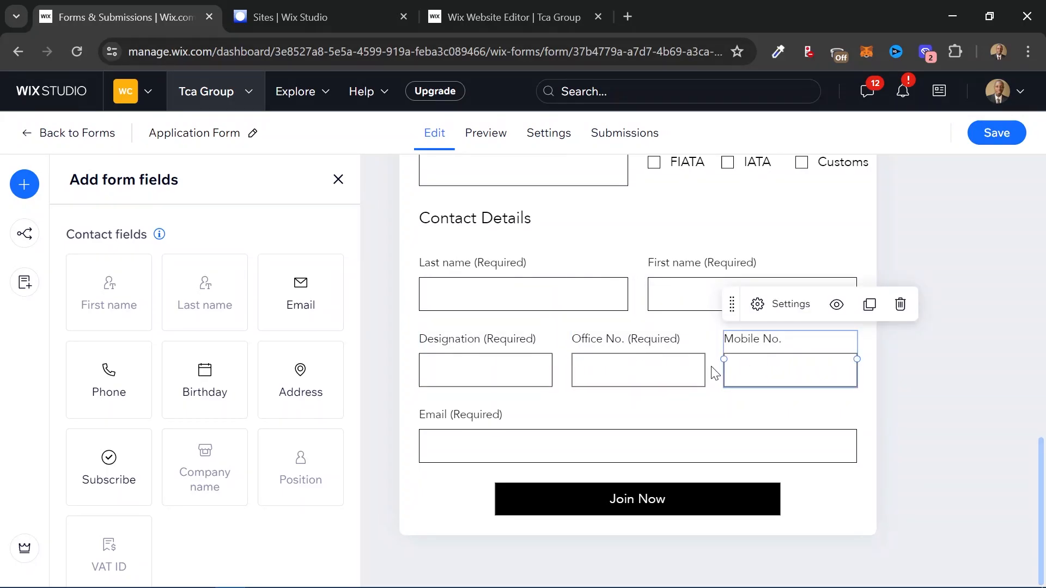
click(525, 452)
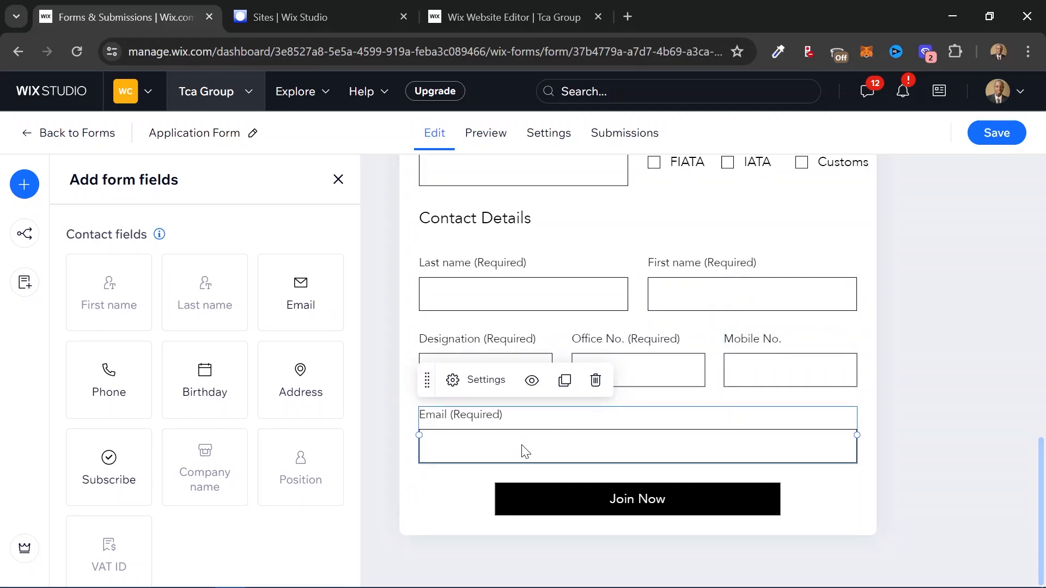
- Examine the settings of the Join Now submit button, including its button text and submission message, and close them
click(581, 515)
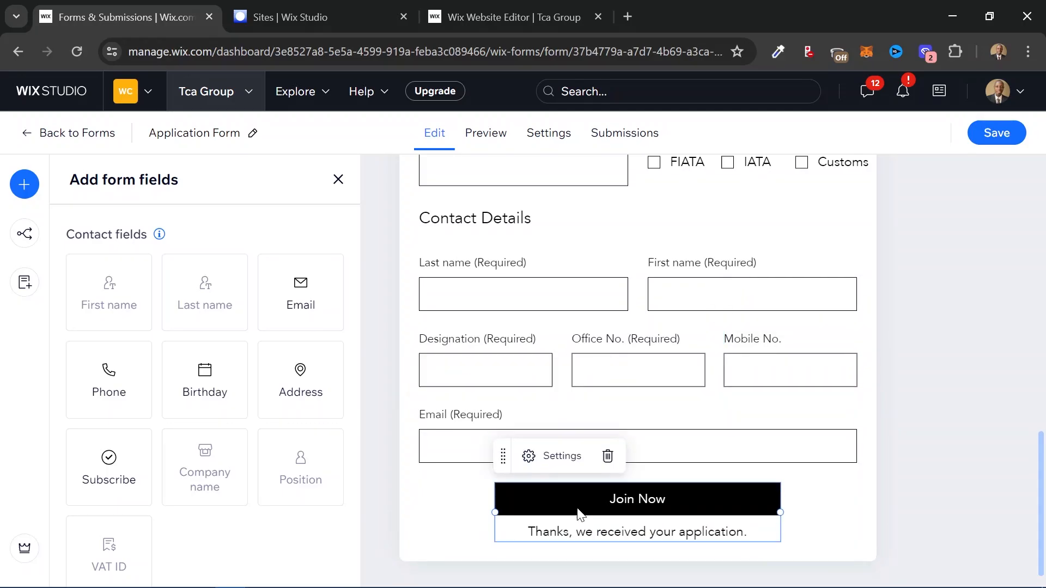
click(562, 458)
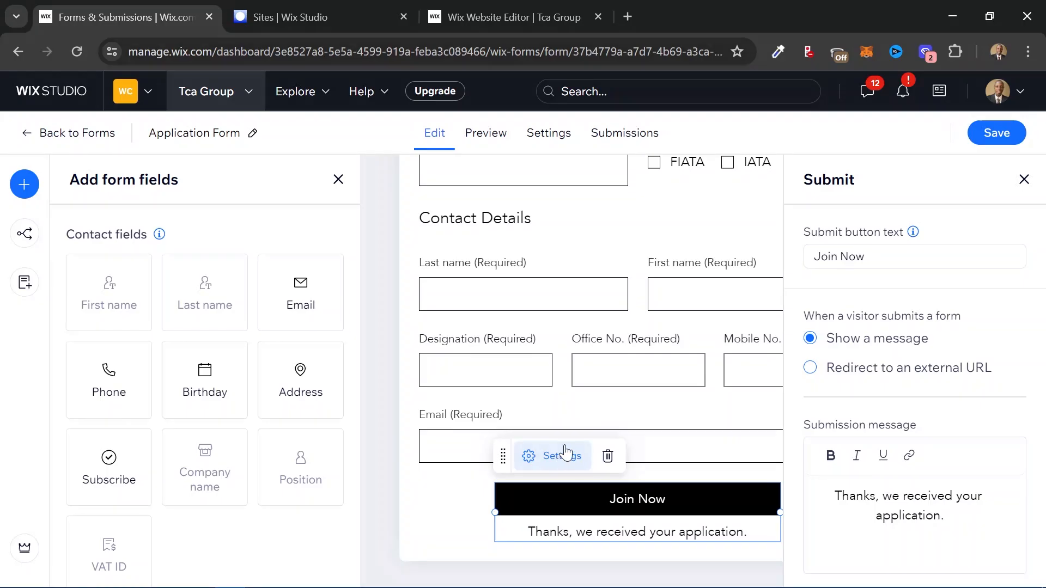
click(844, 260)
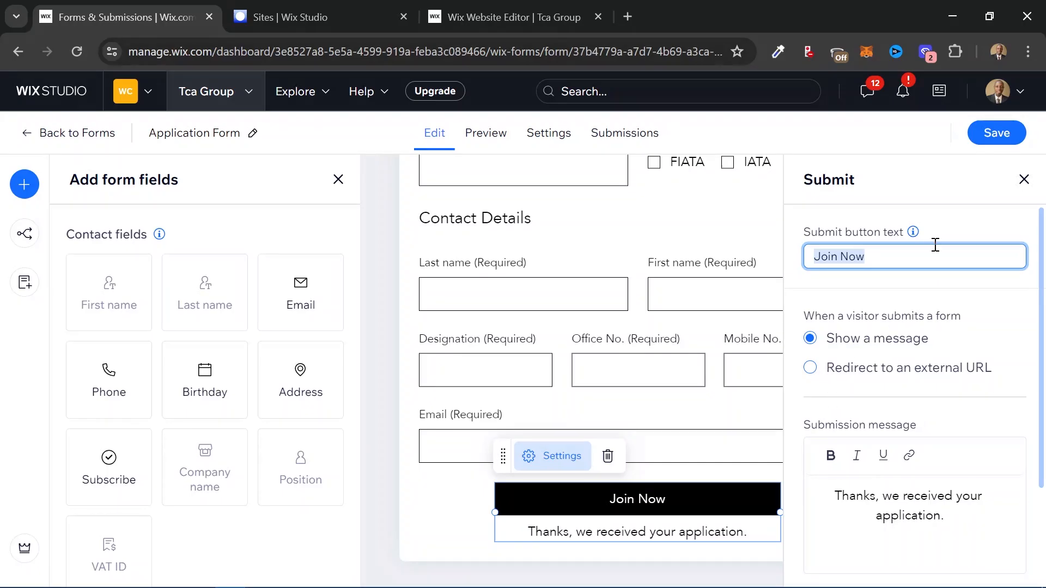
click(1021, 180)
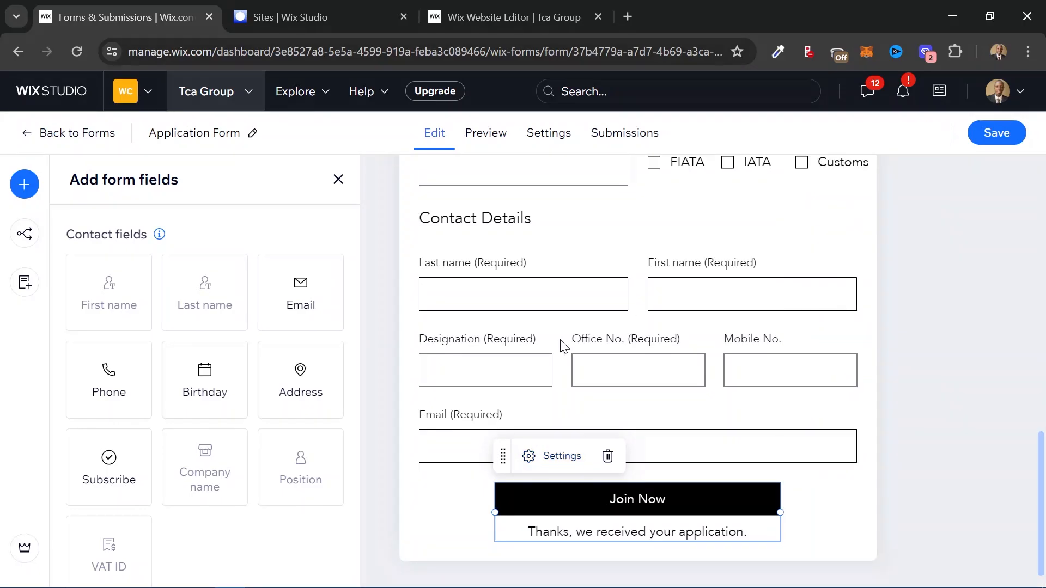
- Delete the Designation, Office No. and Mobile No. fields from the Contact Details section
click(476, 380)
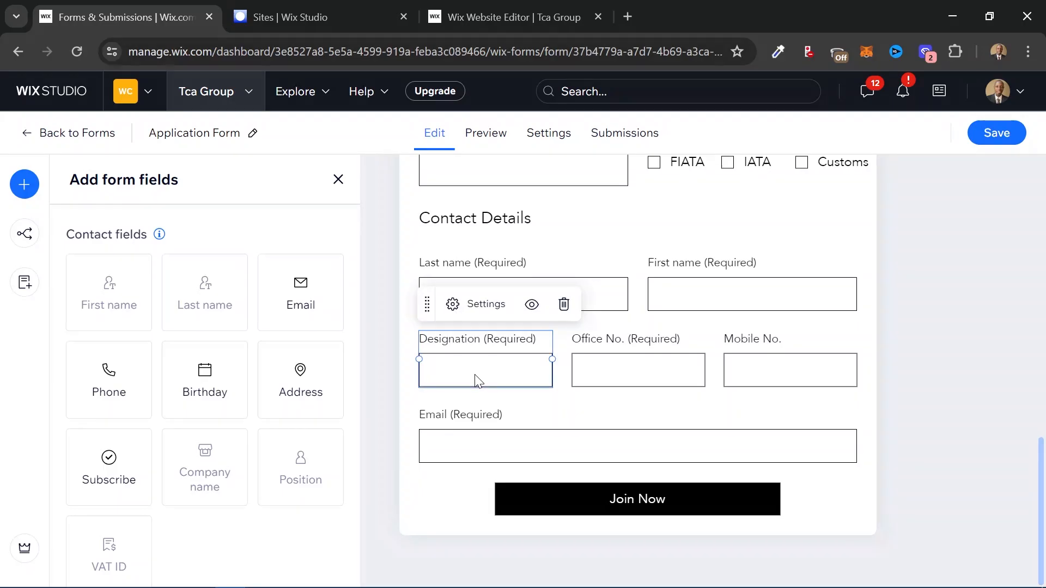
click(564, 306)
click(619, 358)
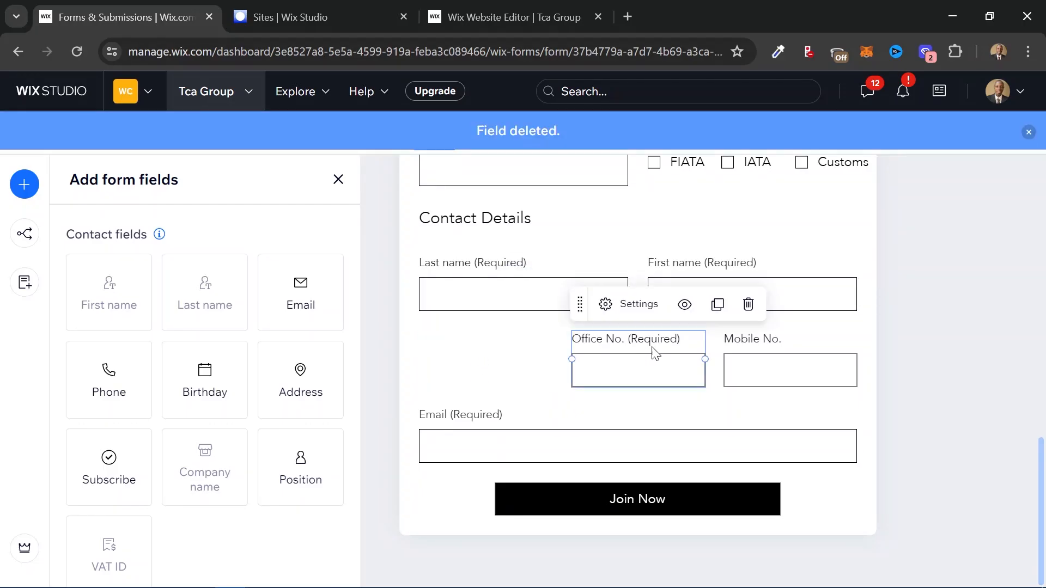
click(749, 305)
click(782, 360)
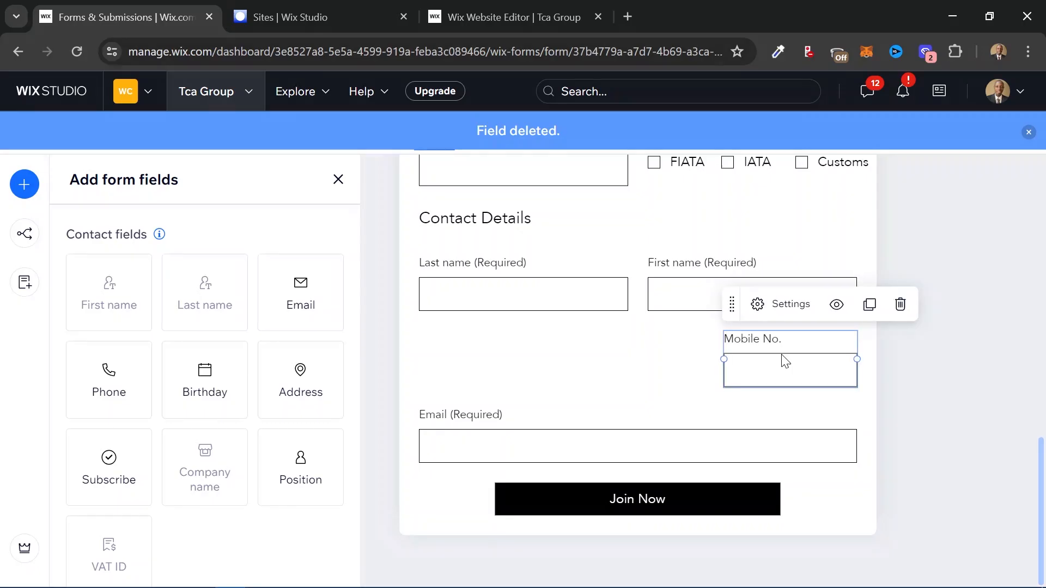
click(899, 306)
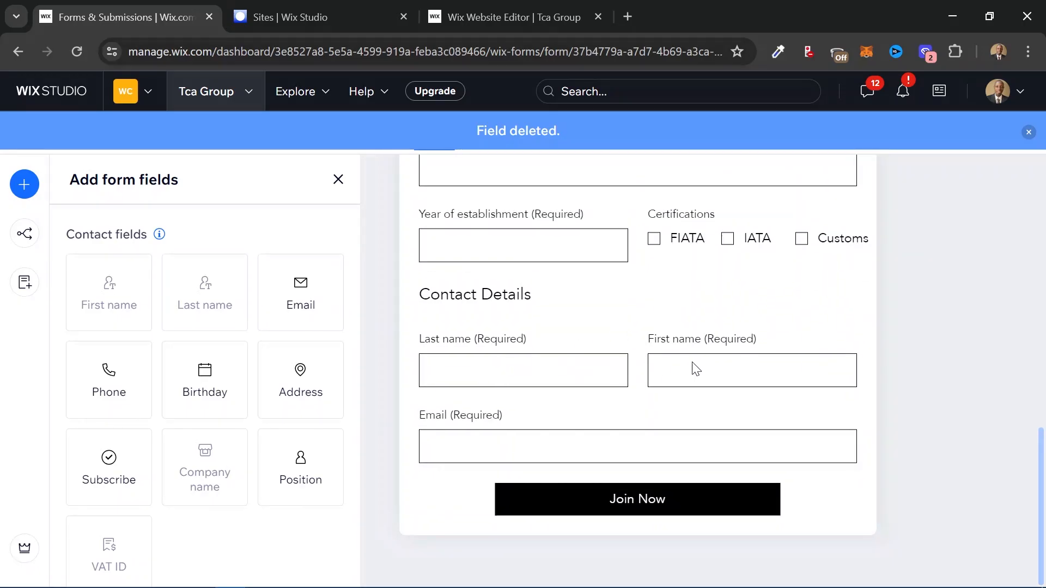
- Rearrange the name fields under Contact Details so First name comes before Last name in the same row
drag(645, 369, 510, 389)
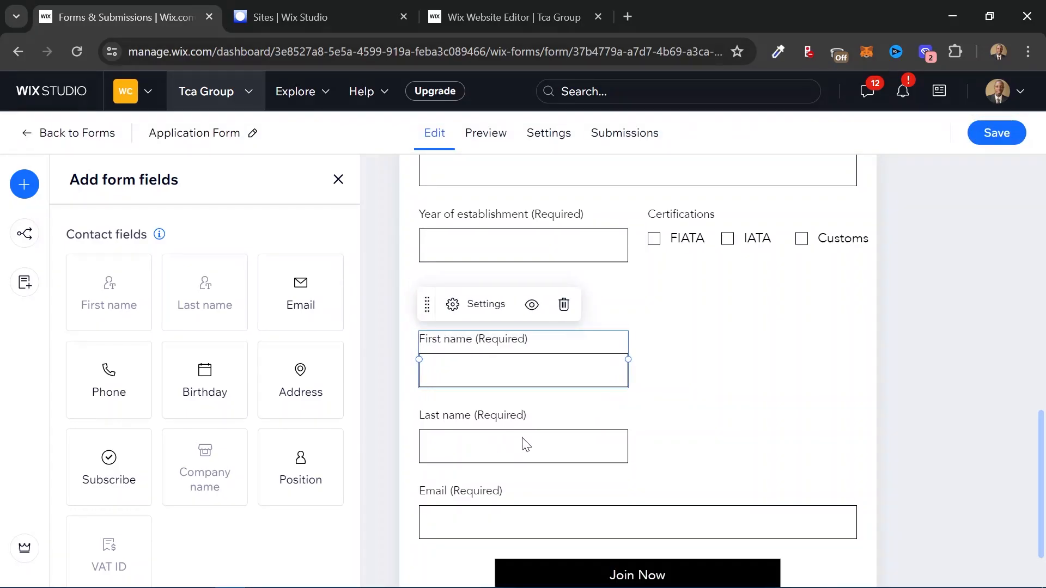
drag(523, 439, 685, 385)
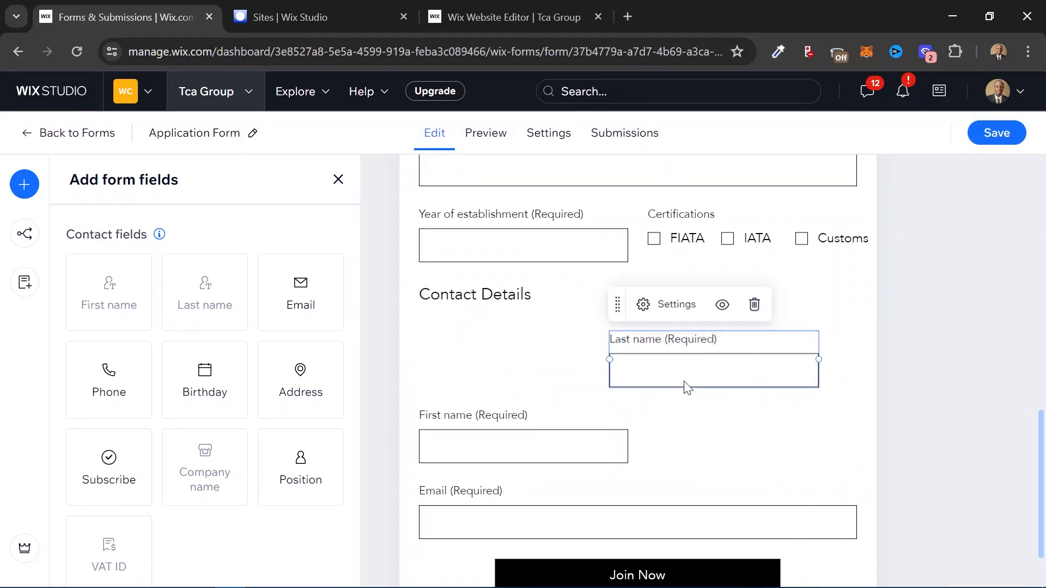
drag(539, 434, 481, 376)
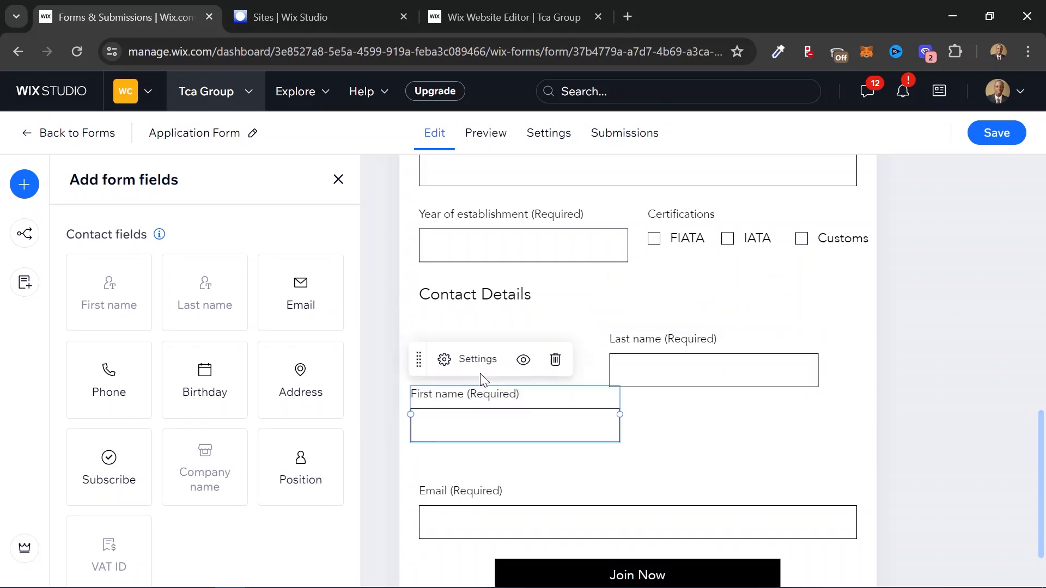
drag(668, 359, 693, 359)
drag(647, 379, 644, 379)
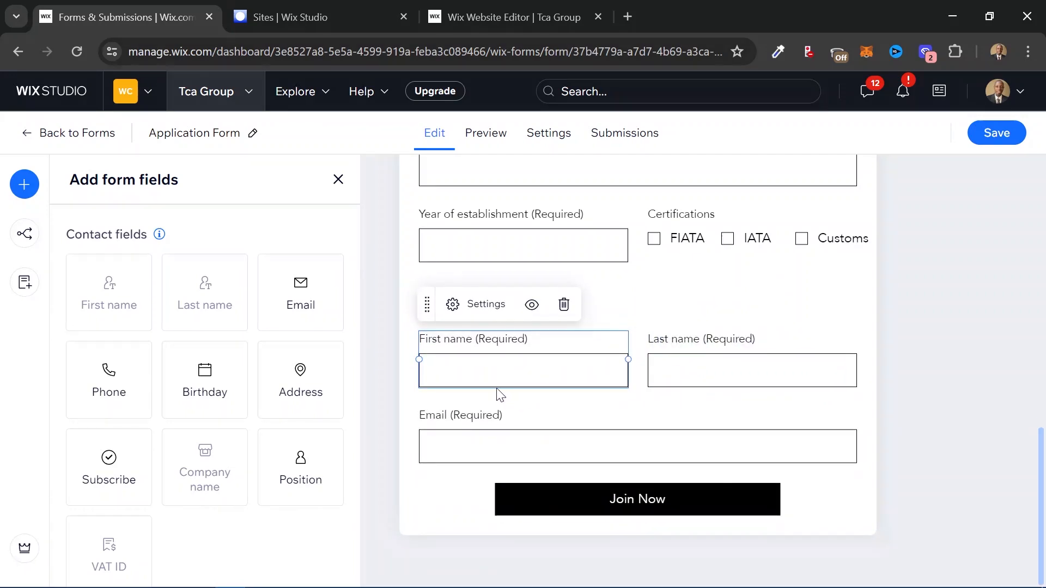
- Delete the Certifications checkbox field beside Year of establishment
scroll(545, 394, up, 1)
click(642, 393)
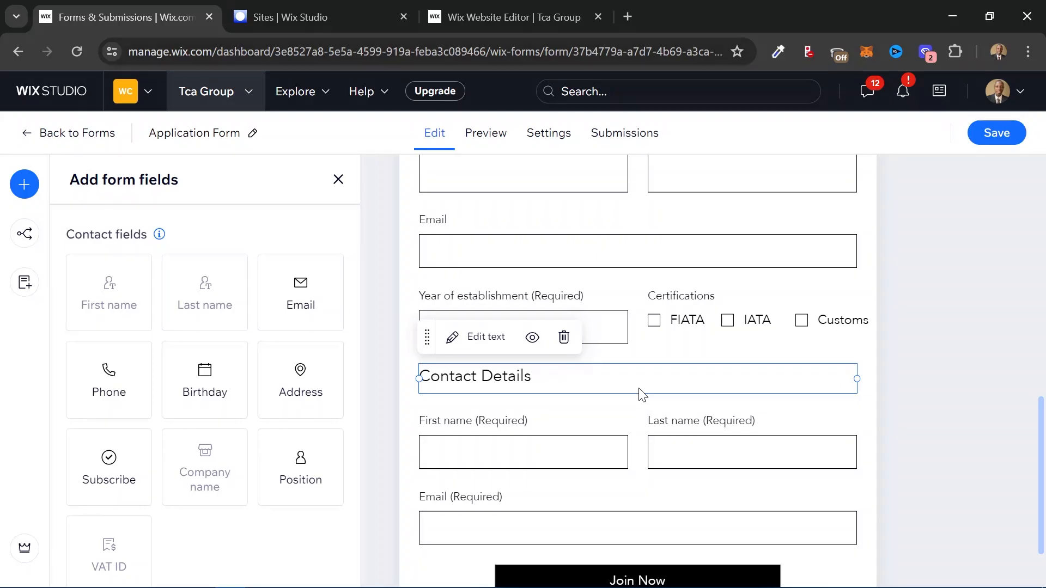
scroll(643, 392, up, 2)
click(709, 462)
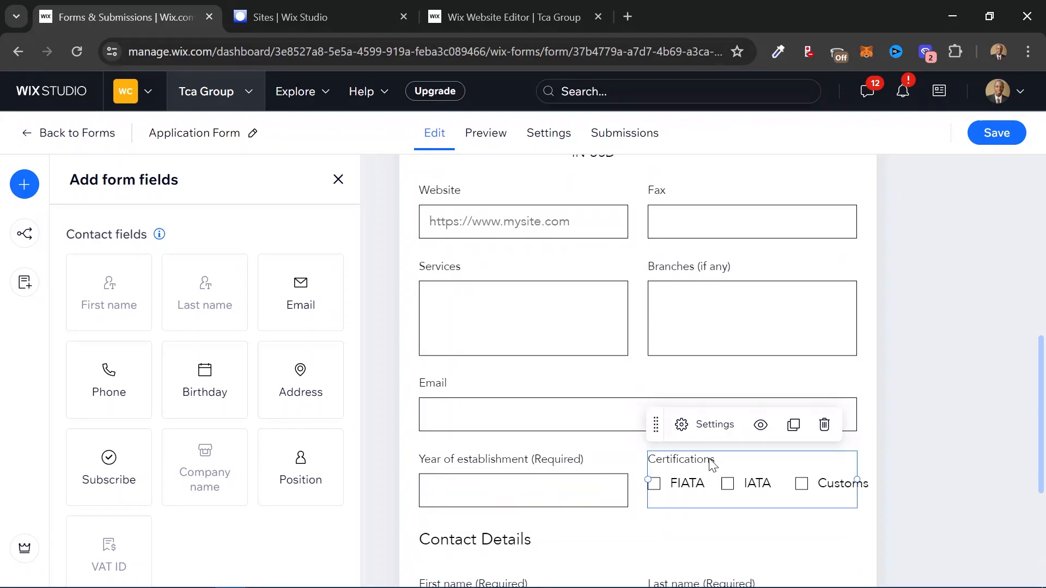
scroll(711, 464, down, 1)
click(827, 349)
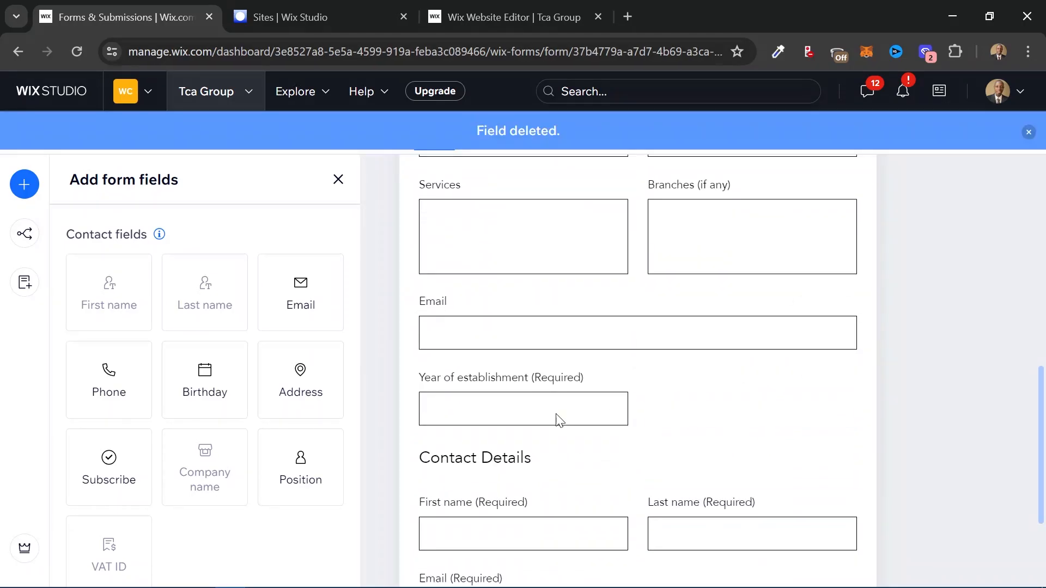
- Delete the Year of establishment field and the optional Email field above the Contact Details heading
click(560, 421)
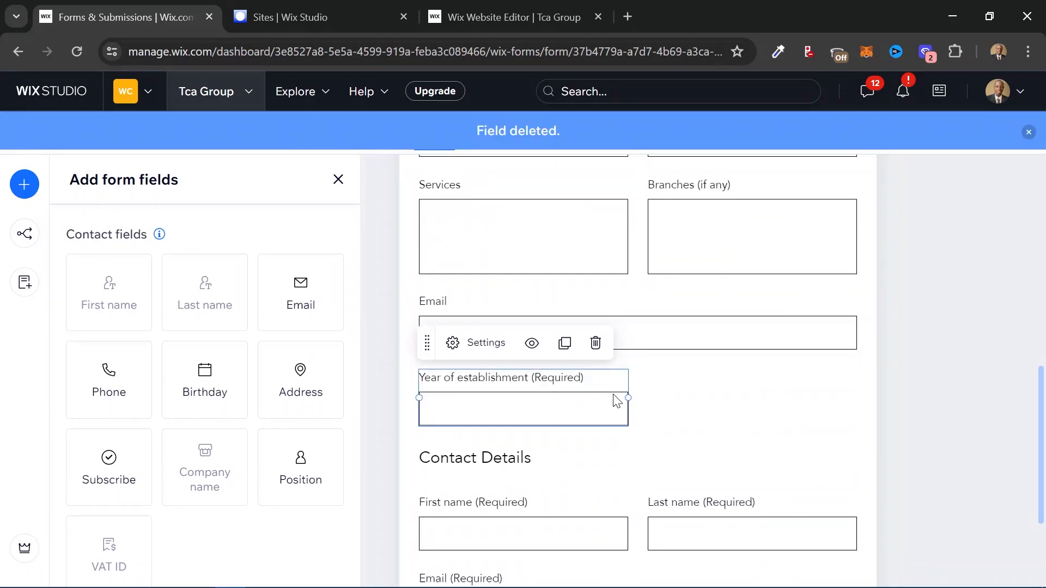
click(596, 345)
click(621, 330)
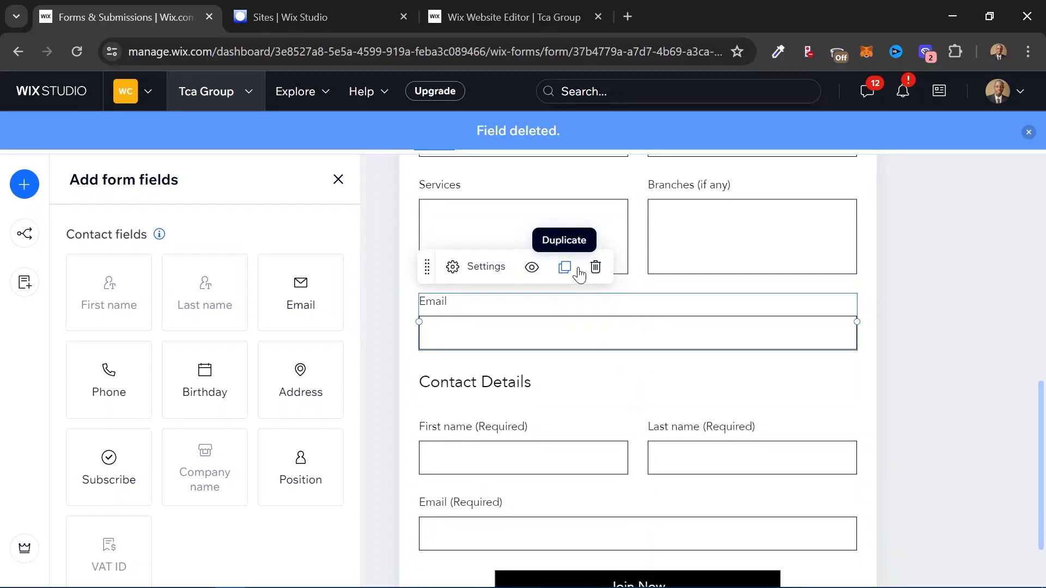
click(597, 270)
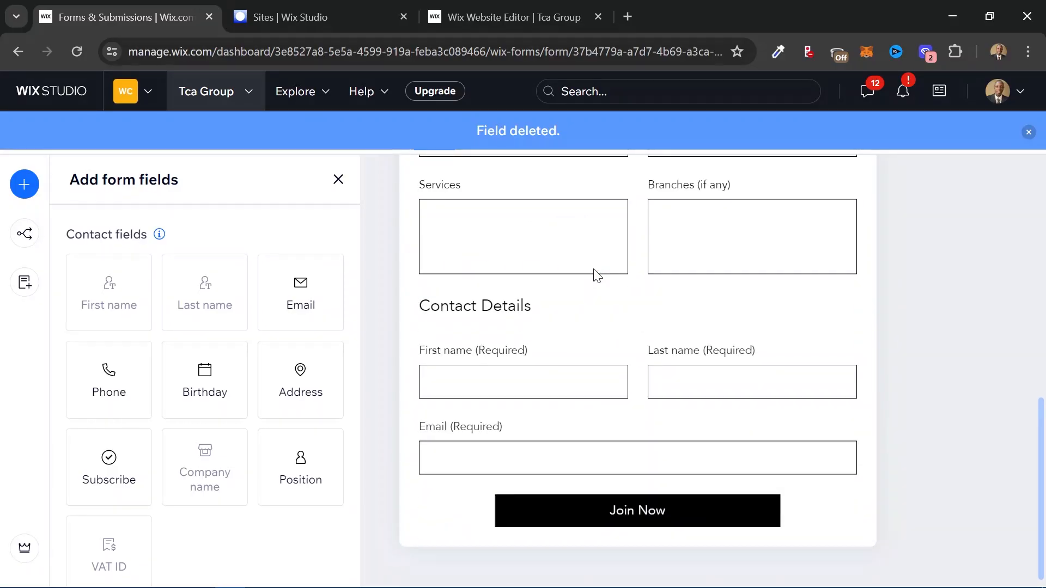
- Delete the Services, Branches (if any) and Fax fields from the company section
click(577, 270)
scroll(619, 252, up, 3)
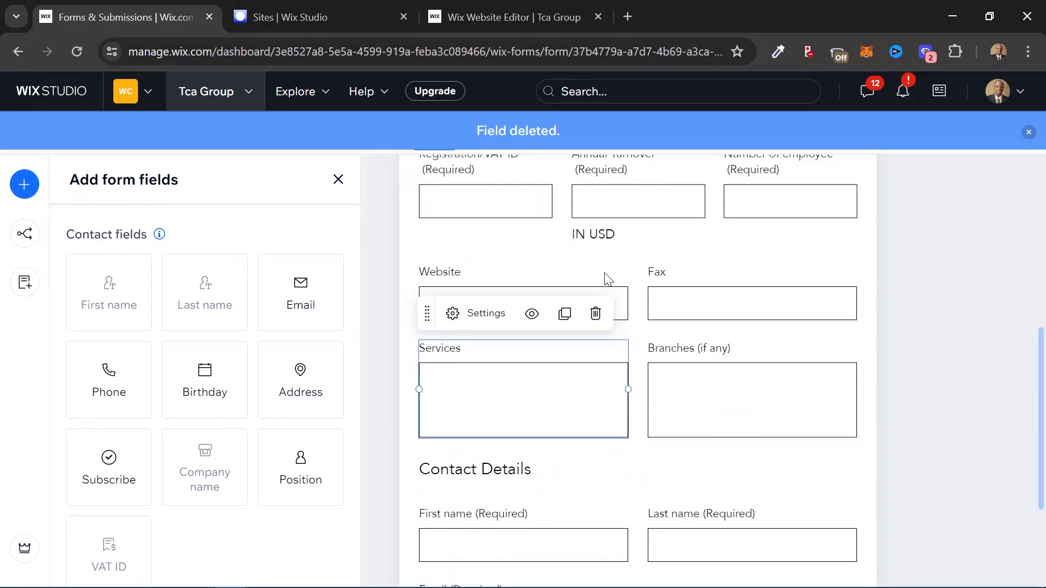
click(597, 314)
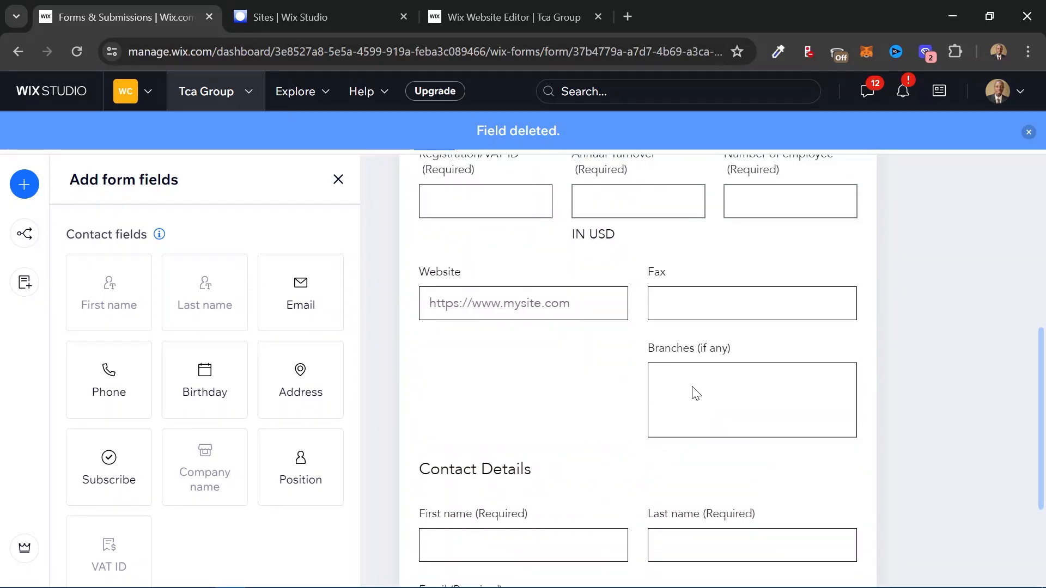
click(696, 394)
click(823, 313)
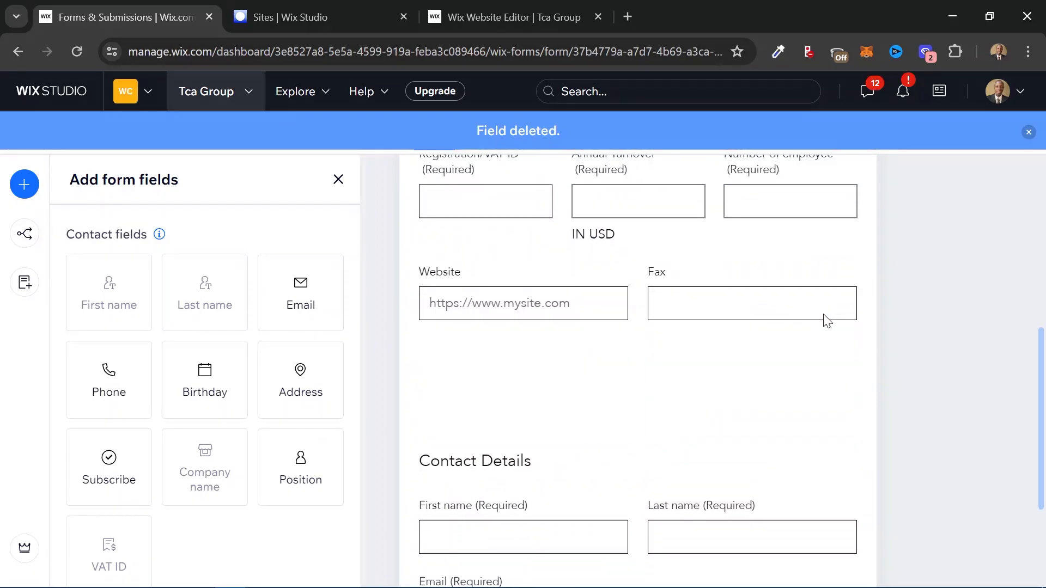
click(674, 313)
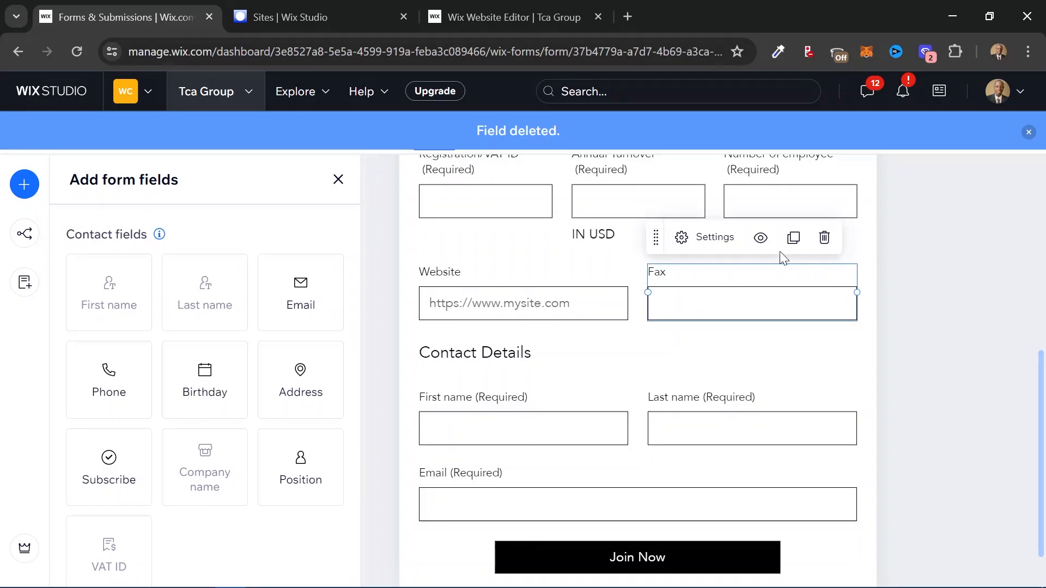
click(824, 241)
- Move the Website field out of the company section to directly below the required Email field
click(574, 305)
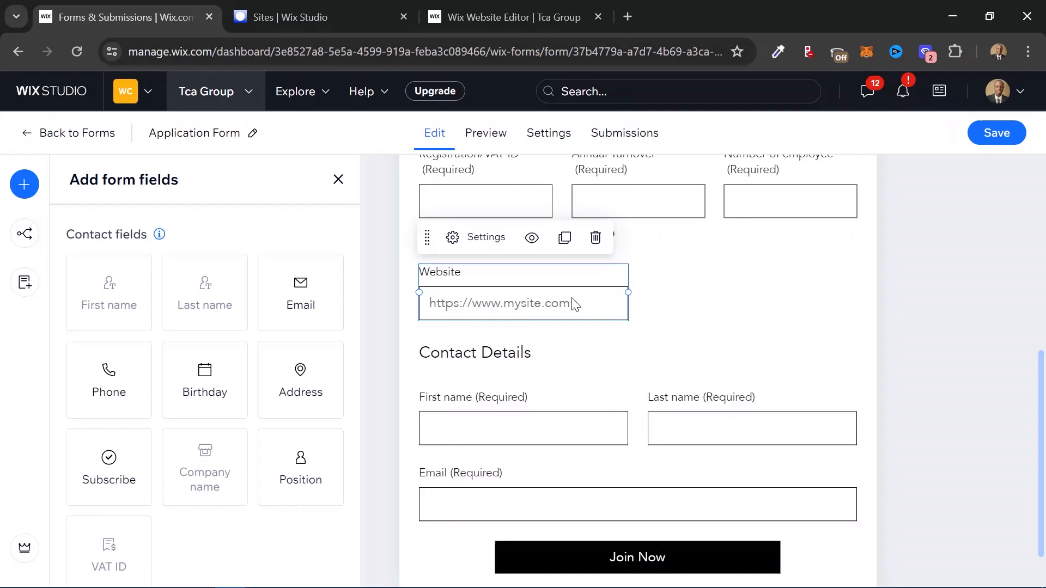
drag(543, 303, 546, 518)
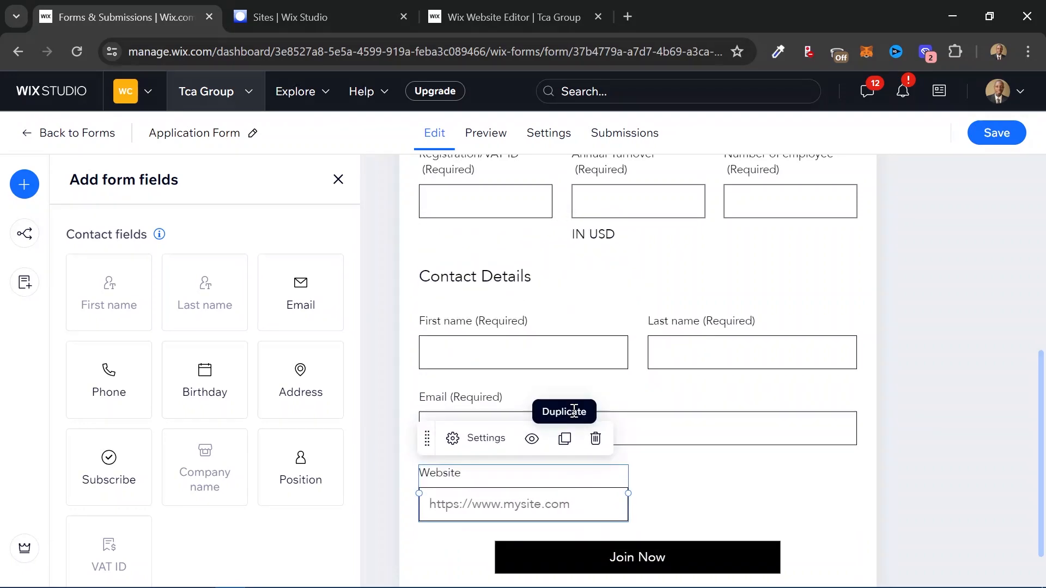
scroll(598, 377, down, 1)
- Delete the Annual Turnover, Registration/VAT ID and Number of employee fields
scroll(599, 376, up, 3)
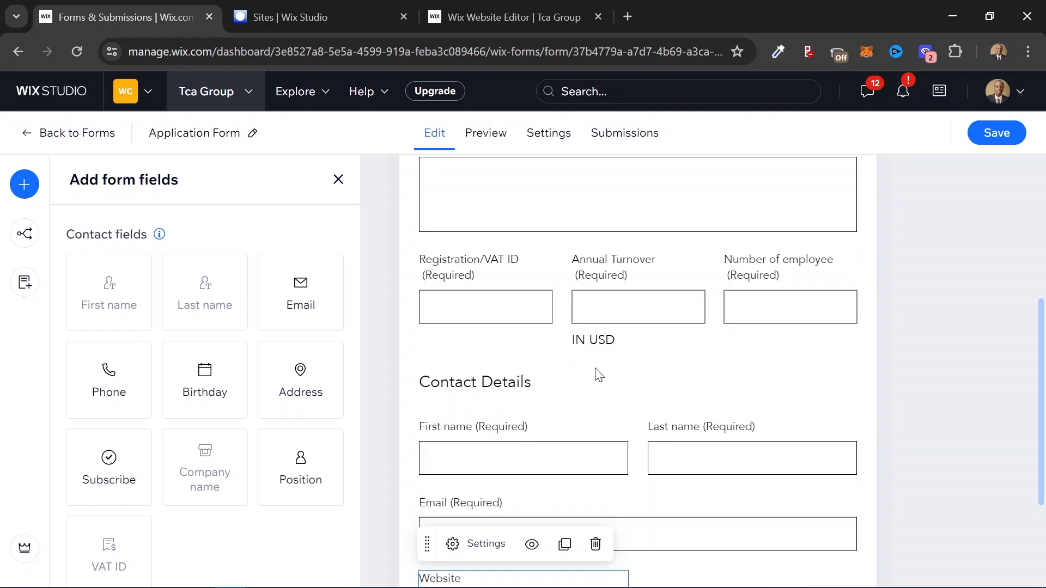
click(589, 309)
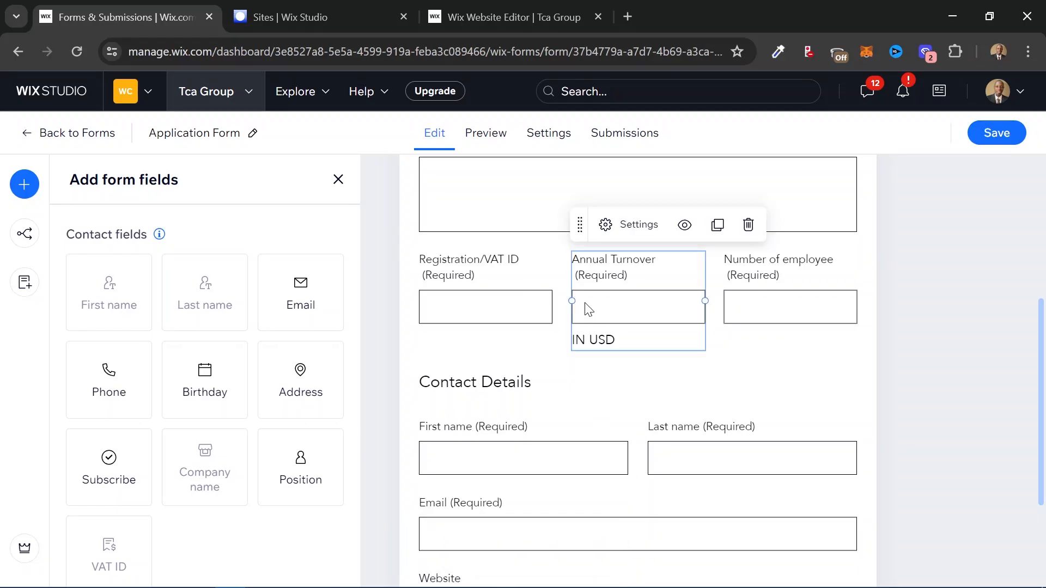
click(749, 225)
click(502, 311)
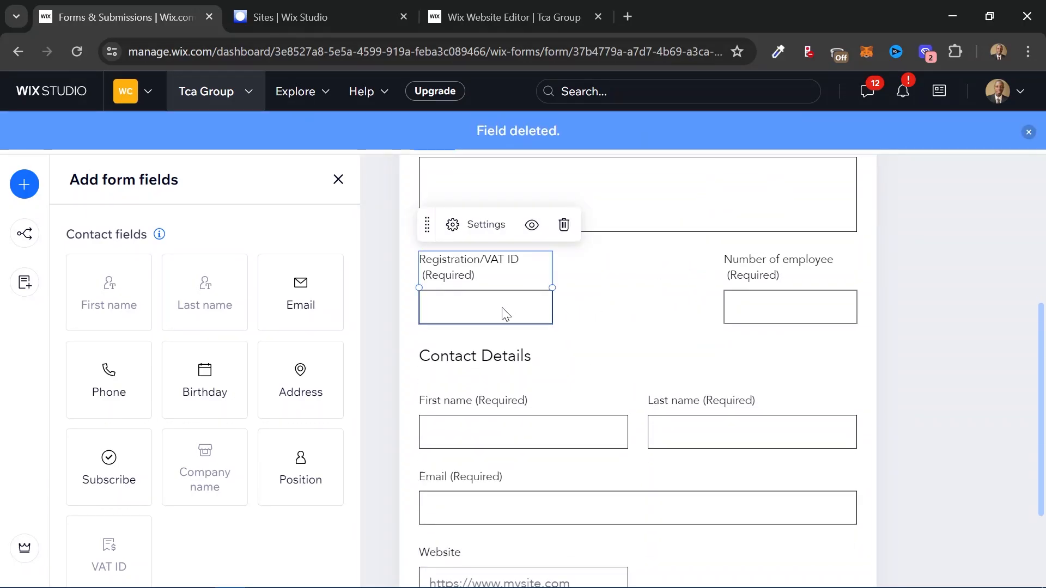
click(564, 226)
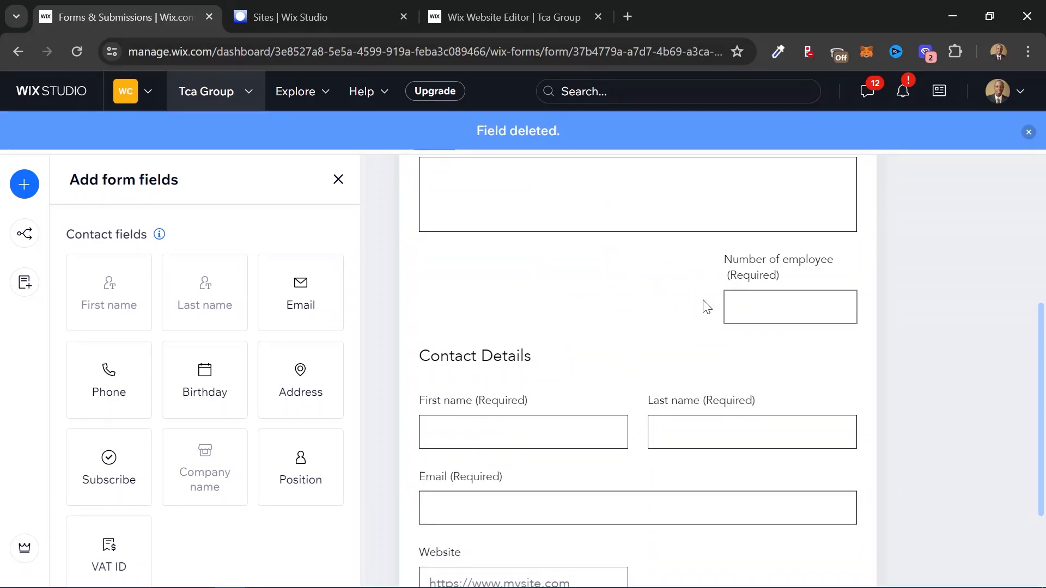
click(741, 304)
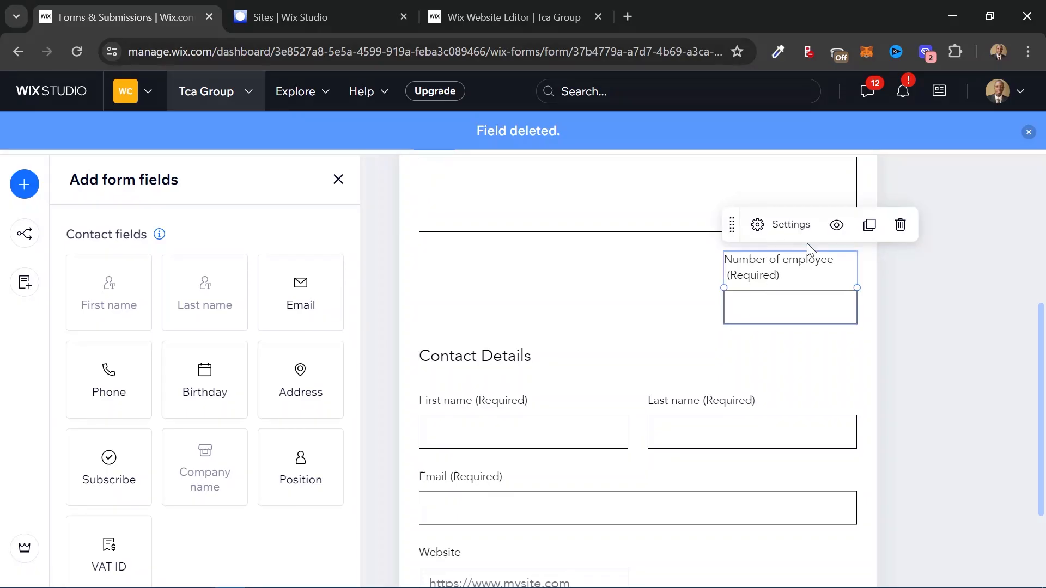
click(894, 229)
- Delete the required Address field below Country and City
scroll(615, 313, up, 5)
click(489, 421)
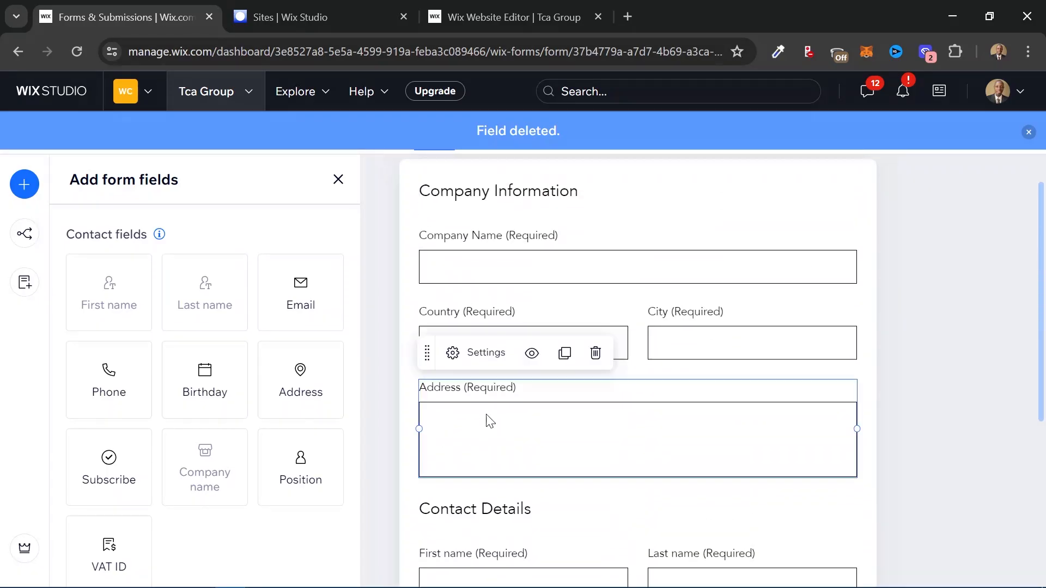
click(595, 355)
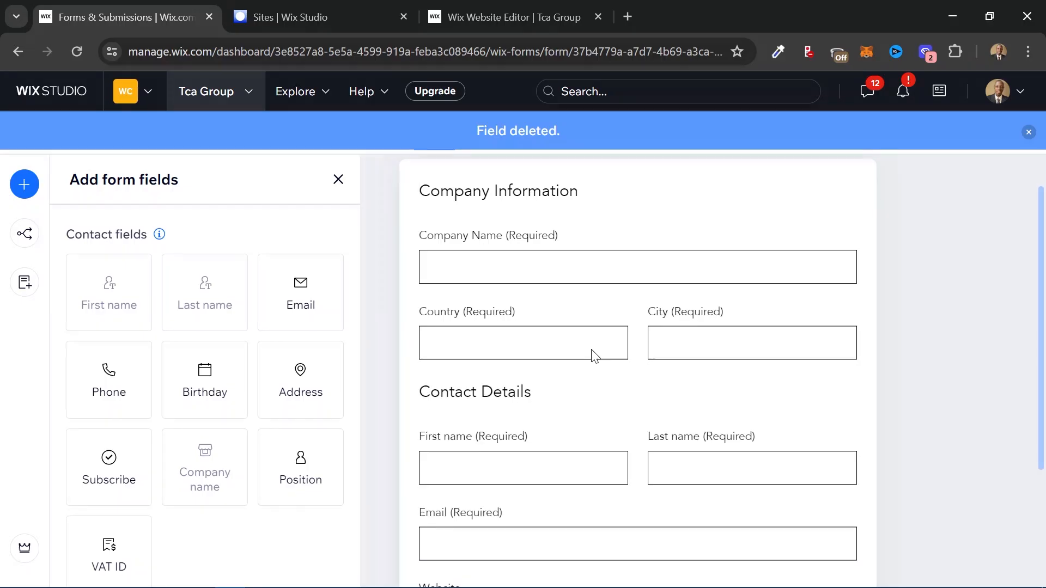
- Try to move the Country field down into the Contact Details section
scroll(593, 356, down, 3)
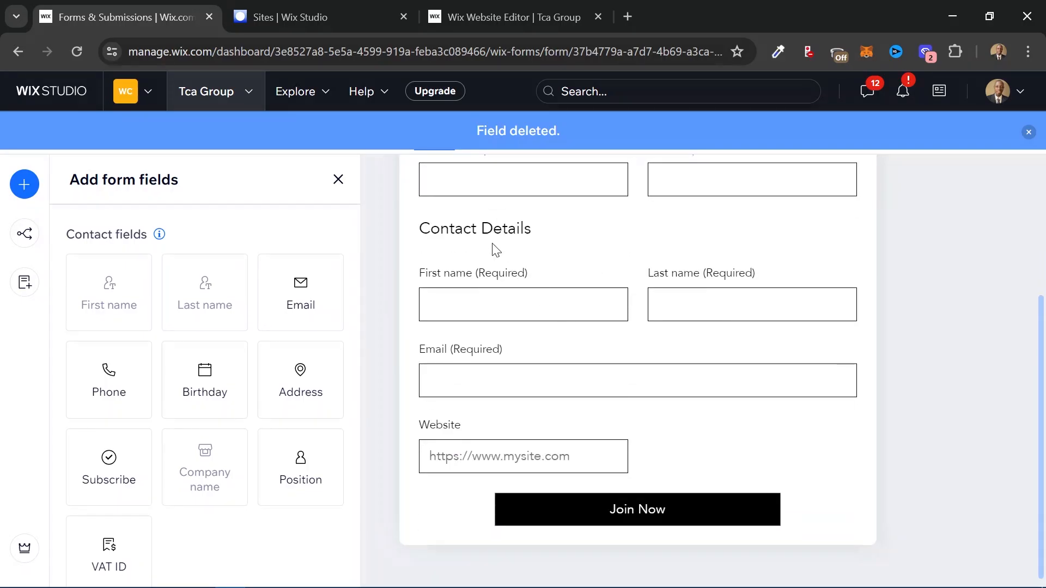
drag(495, 179, 508, 421)
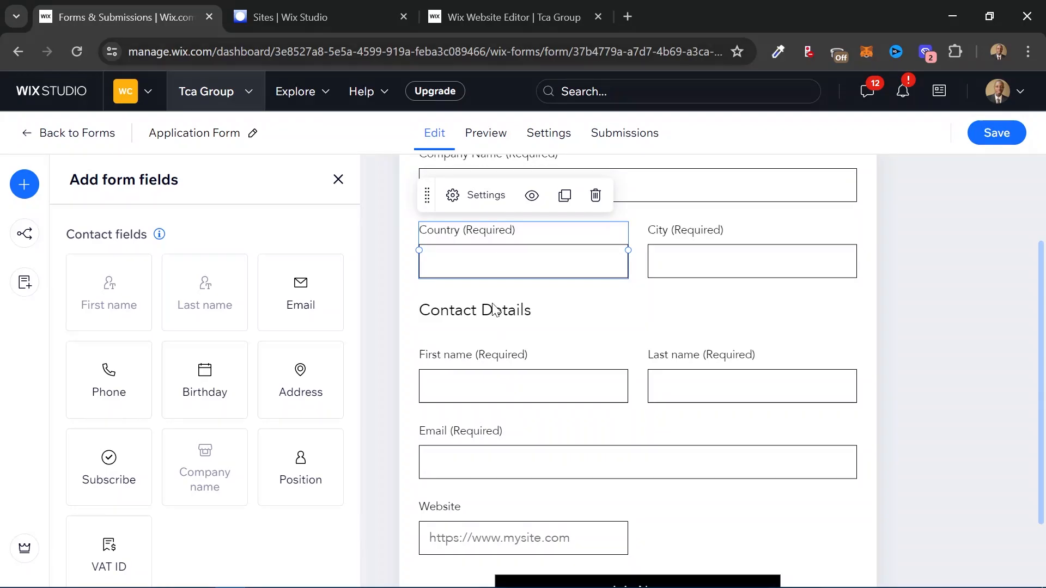
drag(499, 260, 587, 360)
- Delete the Contact Details heading and move the Country field directly below the First name field
click(508, 314)
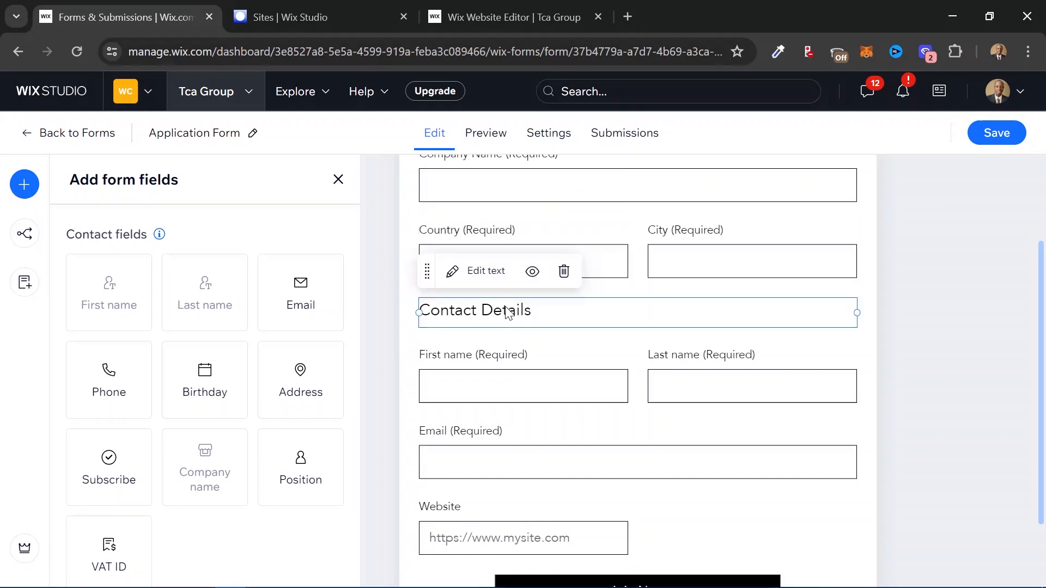
click(563, 272)
drag(525, 274, 523, 423)
drag(552, 391, 551, 390)
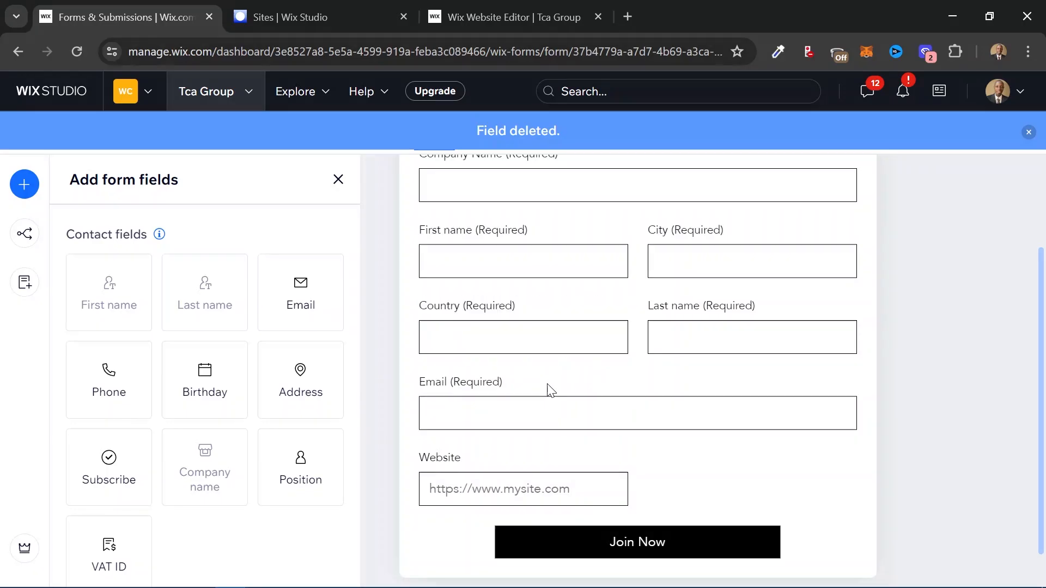
- Move the Last name field up beside First name so that City sits next to Country
drag(525, 333, 527, 447)
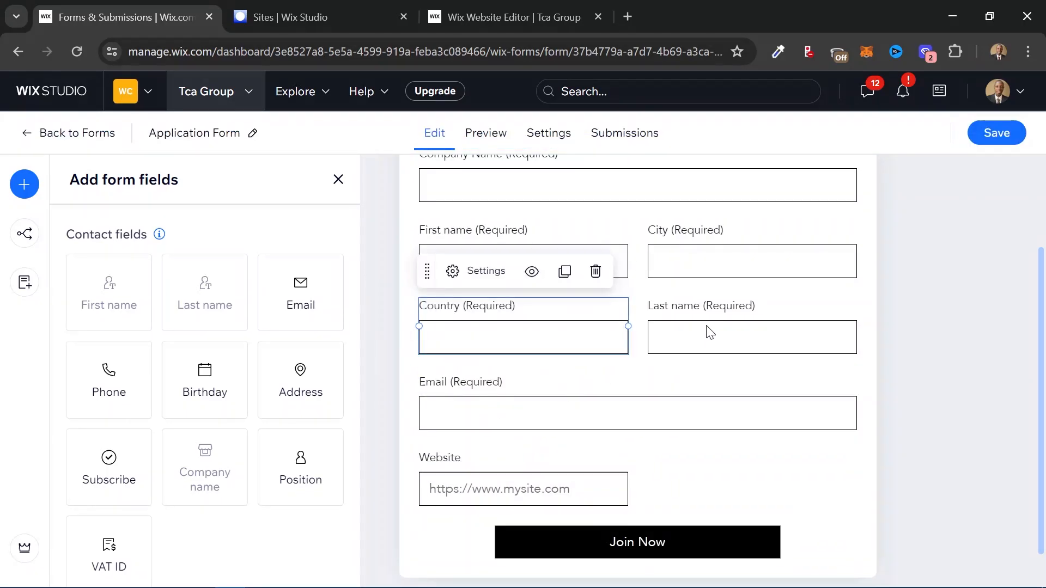
drag(711, 332, 709, 242)
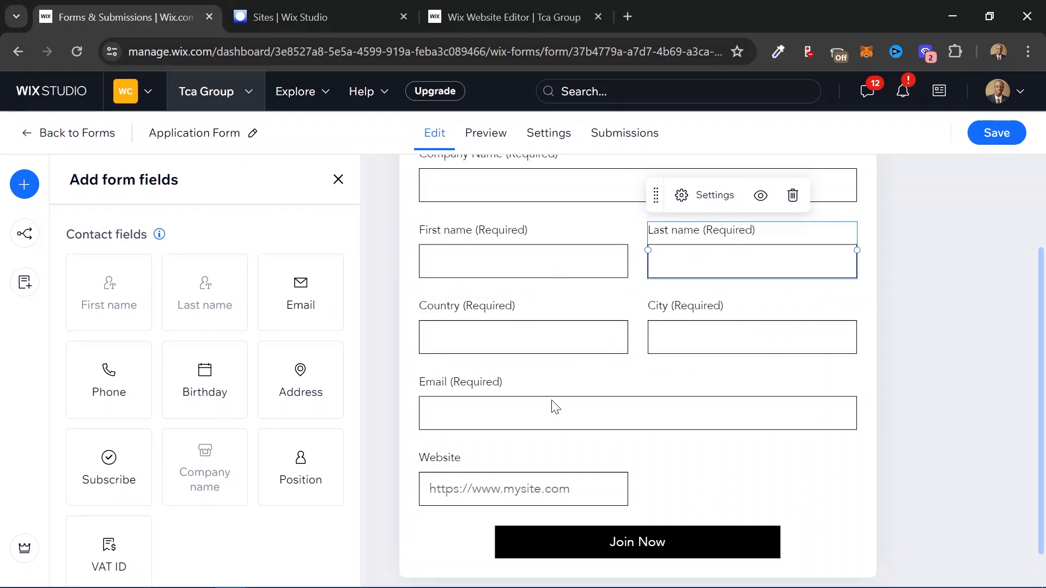
scroll(553, 404, up, 2)
click(539, 282)
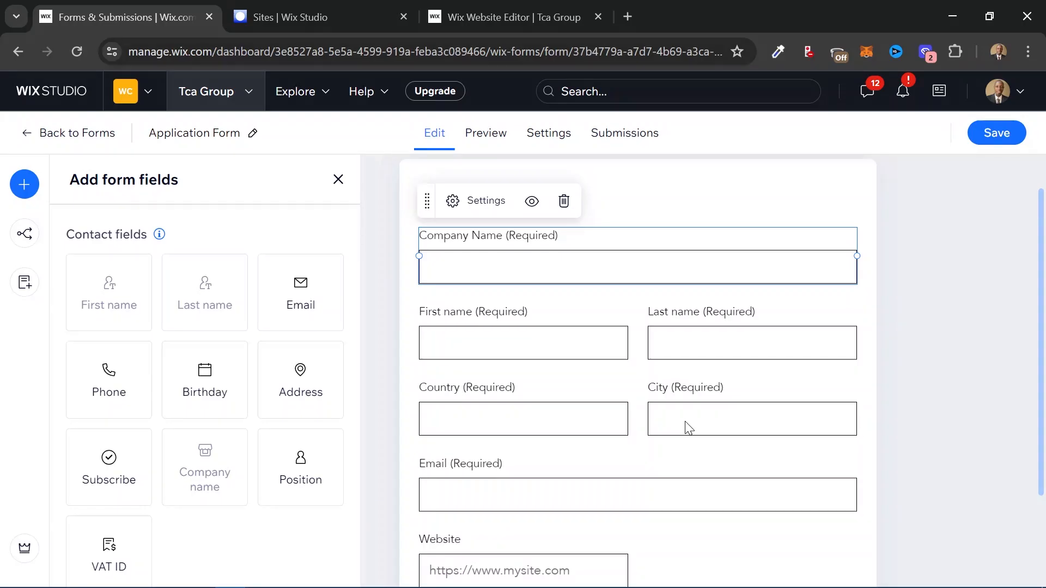
- Shrink the Email field to half width so it shares a row with the Website field
scroll(629, 466, down, 2)
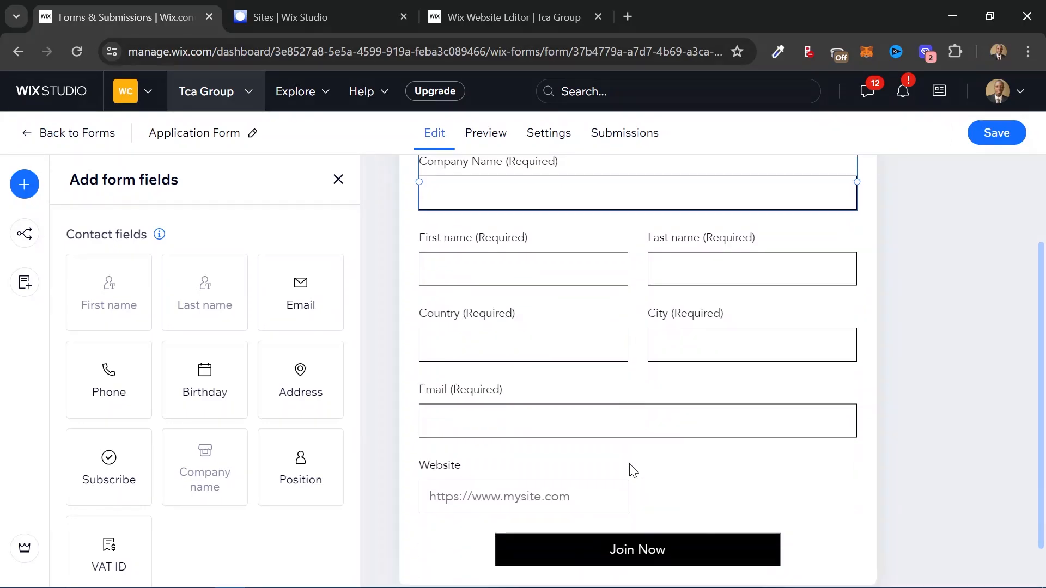
click(567, 483)
click(689, 414)
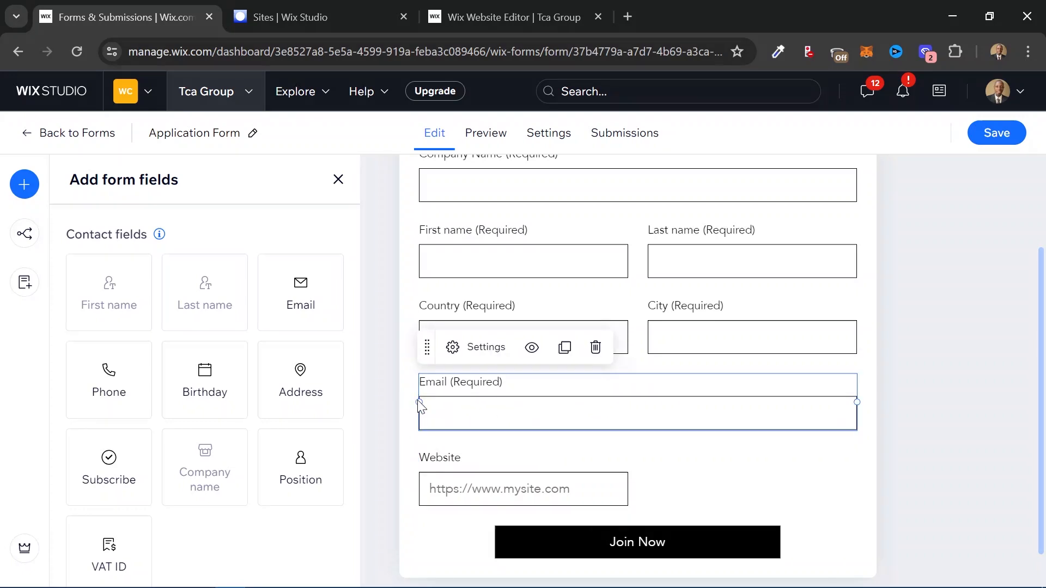
drag(430, 398, 653, 394)
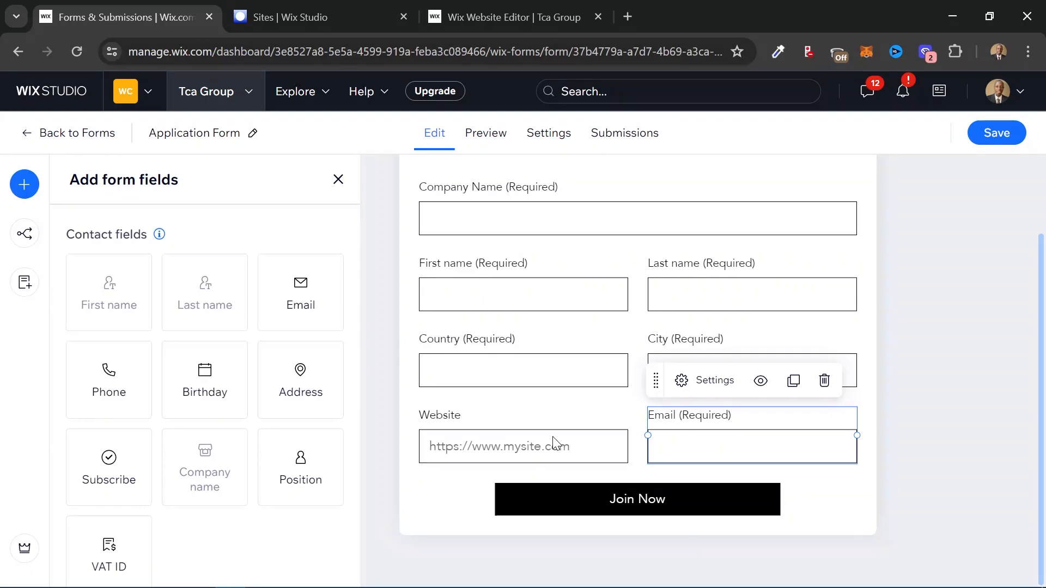
click(534, 500)
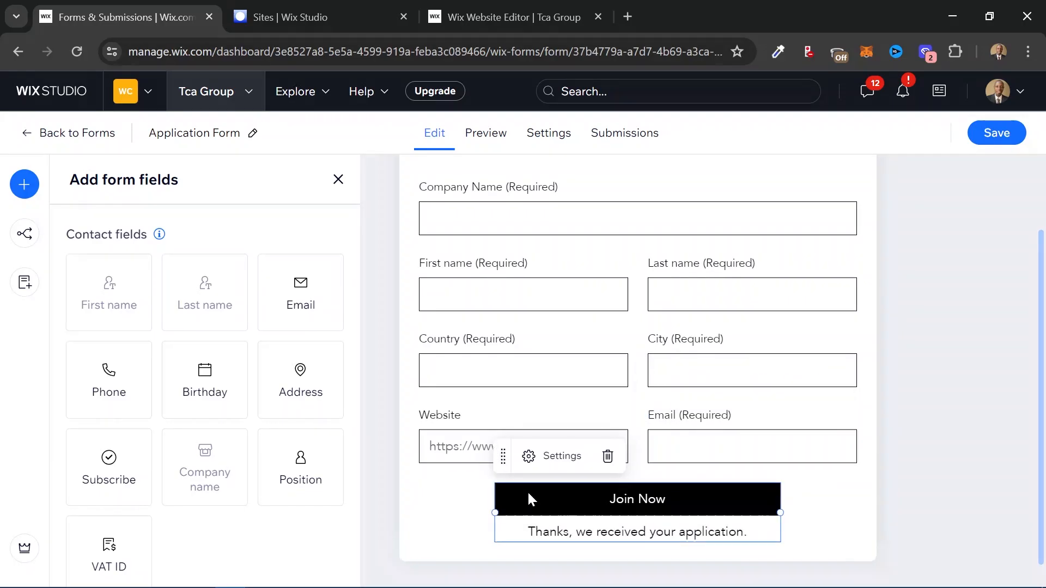
- Replace the Company Information heading text with "Complete Form below to continue..."
scroll(483, 473, up, 2)
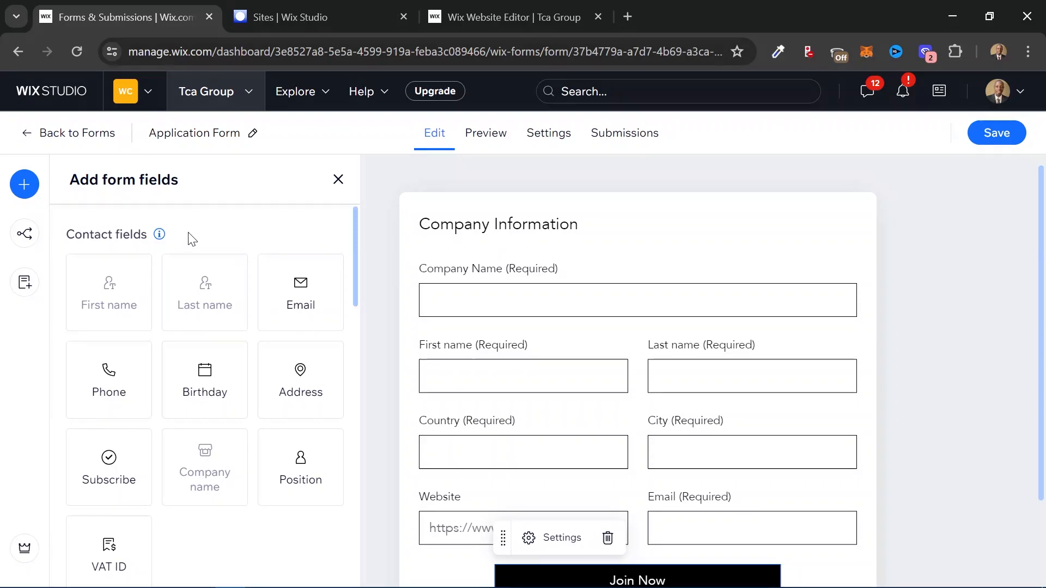
click(531, 228)
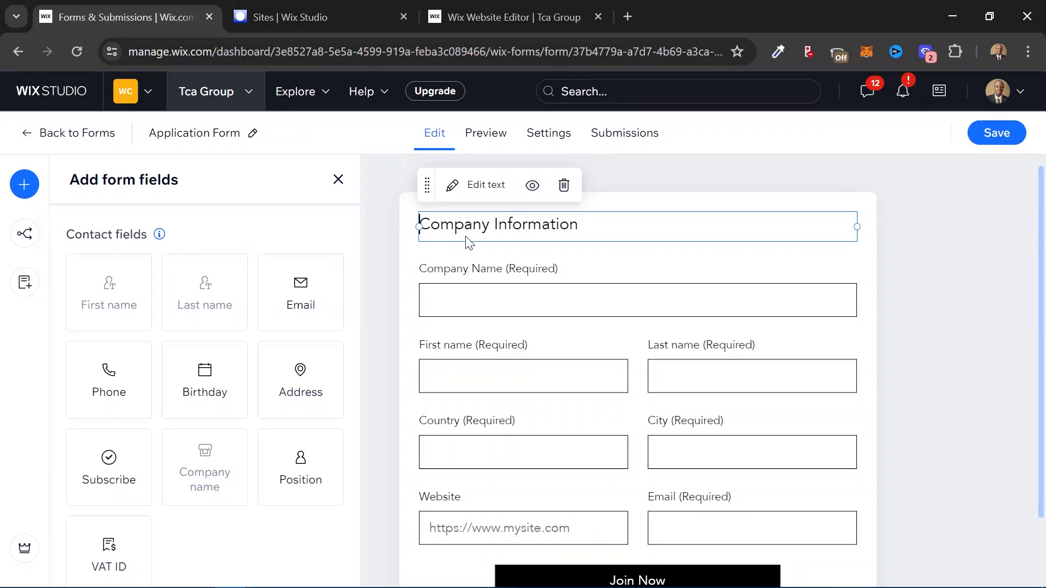
click(485, 186)
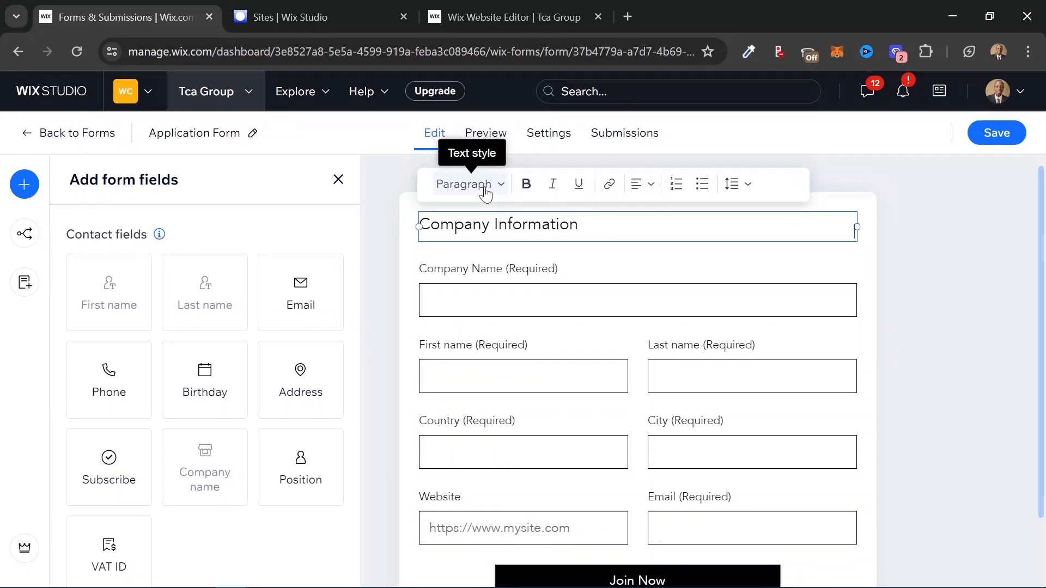
triple_click(499, 240)
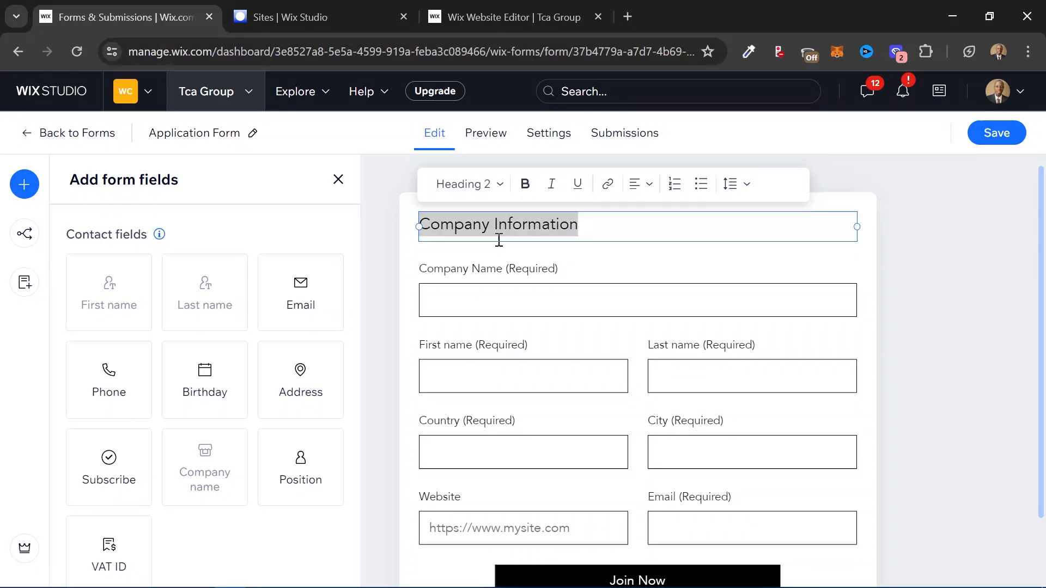
text(C)
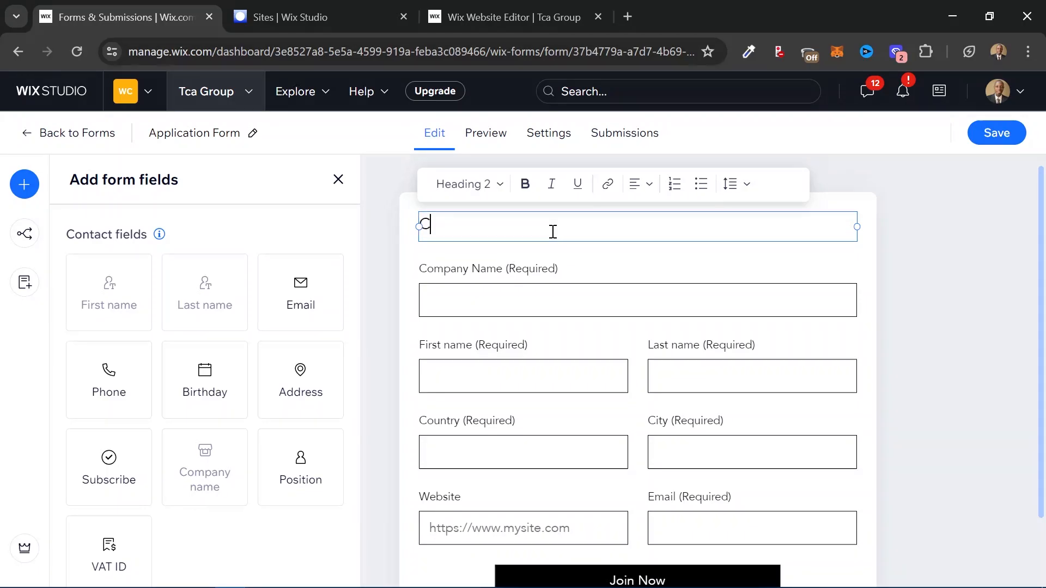
text(omplete Info)
key(BackSpace)
key(BackSpace)
key(BackSpace)
key(BackSpace)
text(For)
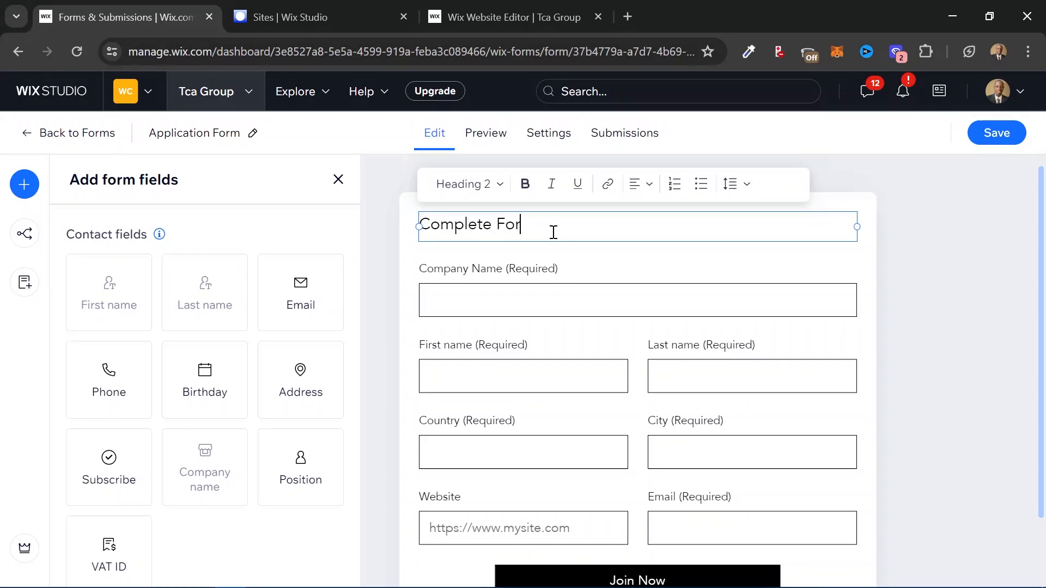
text(m below to continue...)
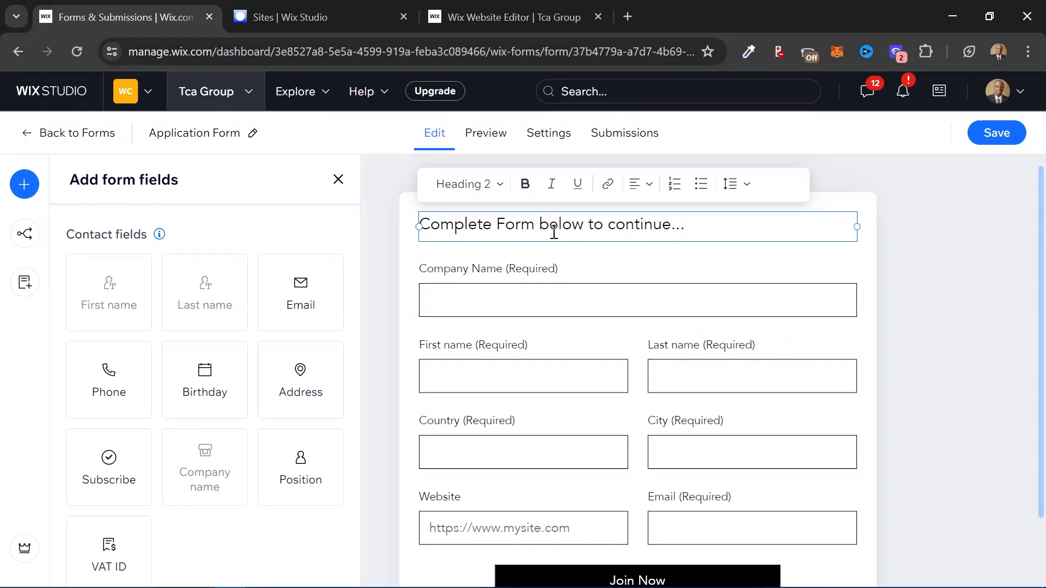
click(536, 316)
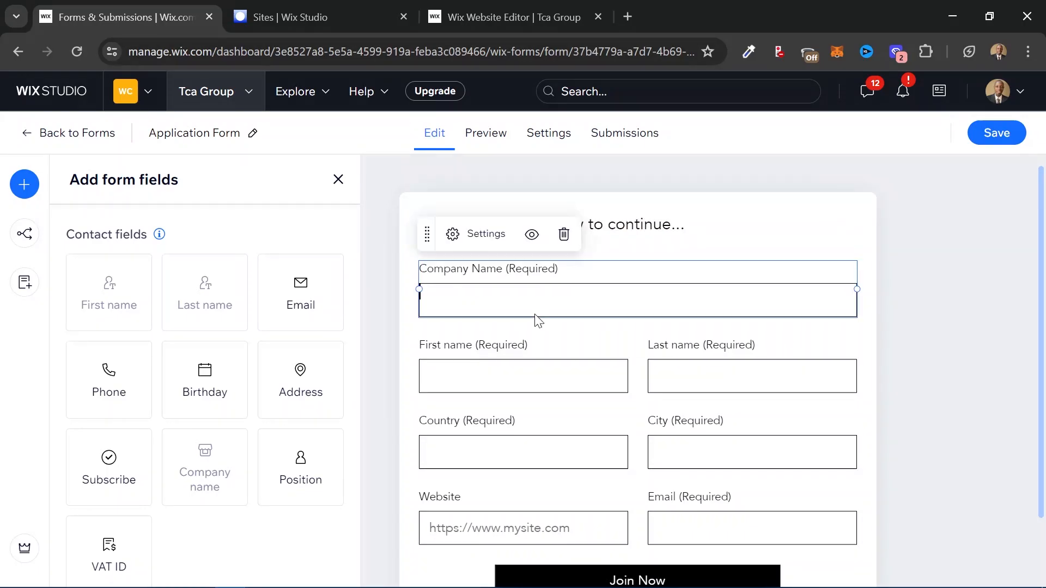
- Add a VAT ID field between the Website and Email row and the Join Now button
click(546, 355)
click(688, 351)
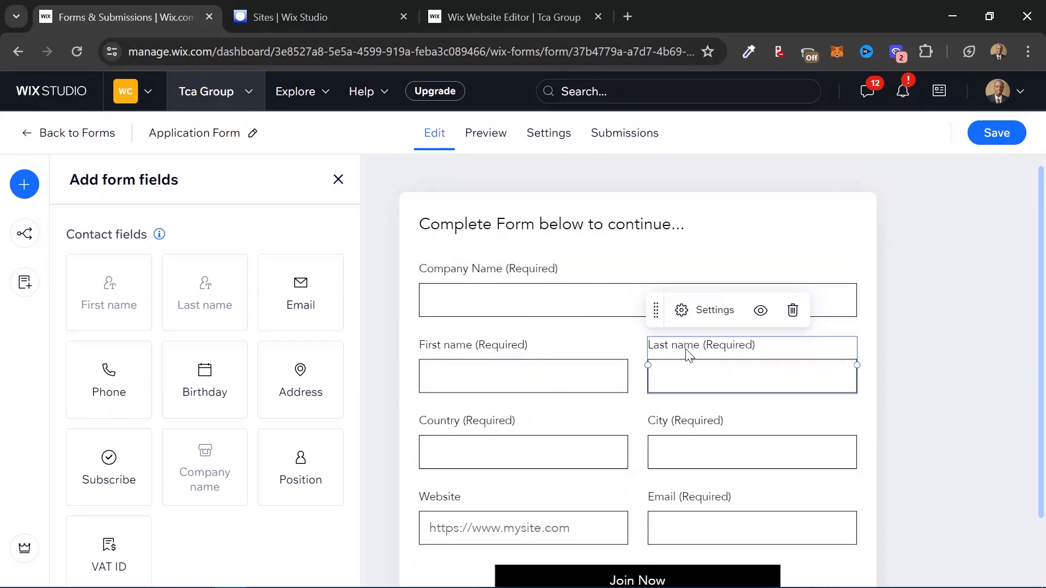
scroll(688, 351, down, 2)
scroll(685, 354, up, 2)
scroll(654, 366, down, 2)
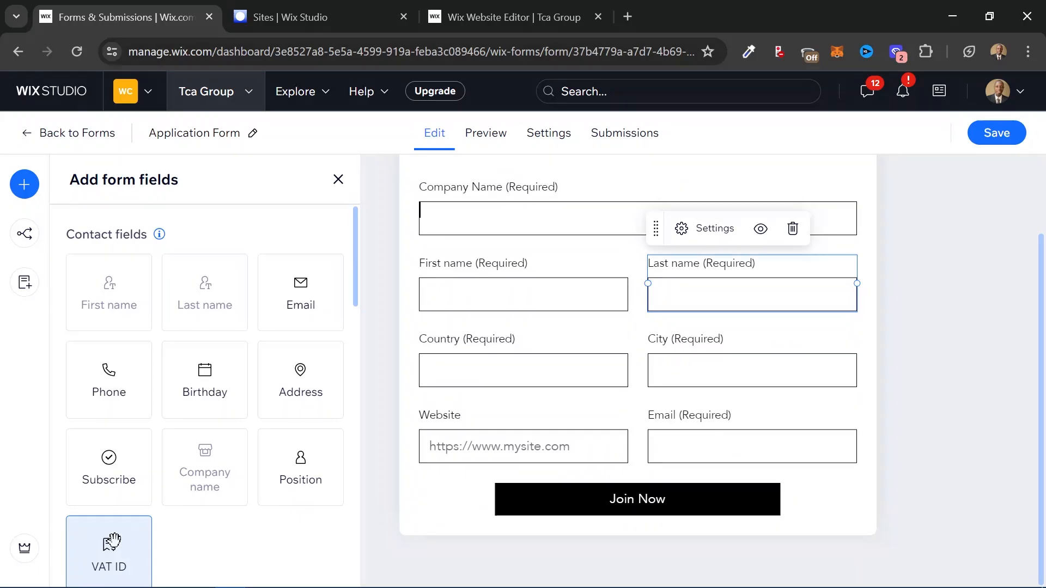
drag(108, 537, 637, 478)
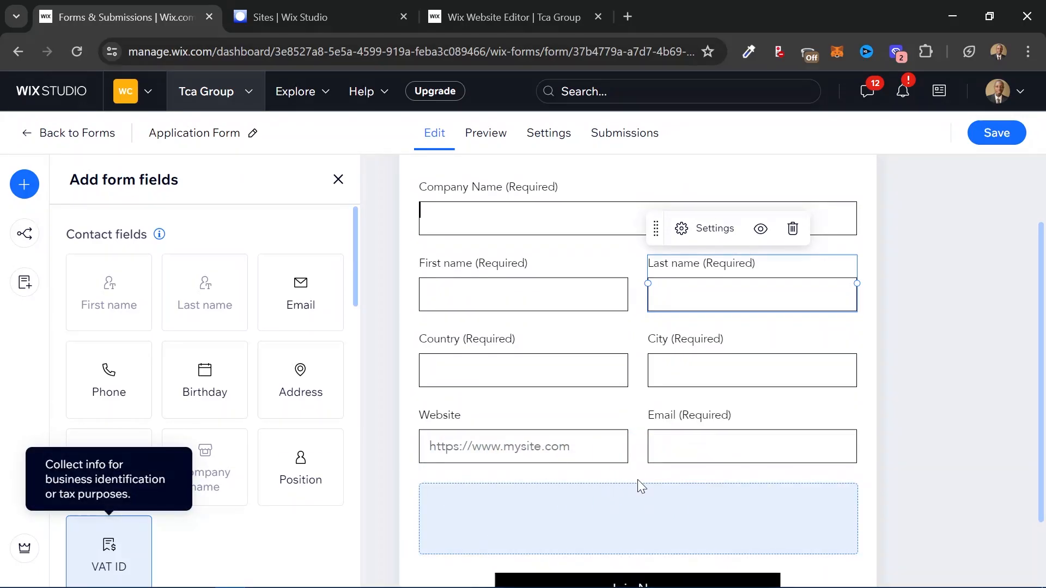